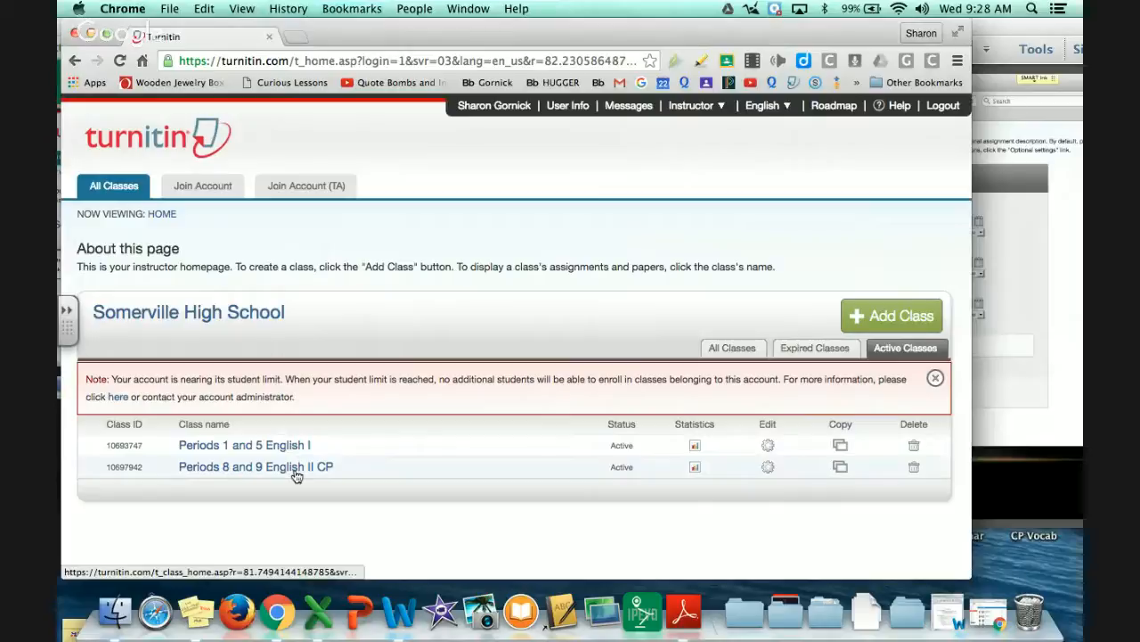
Open the Rubric/Form Manager in the libraries of the Periods 8 and 9 English II CP class
left_click(297, 467)
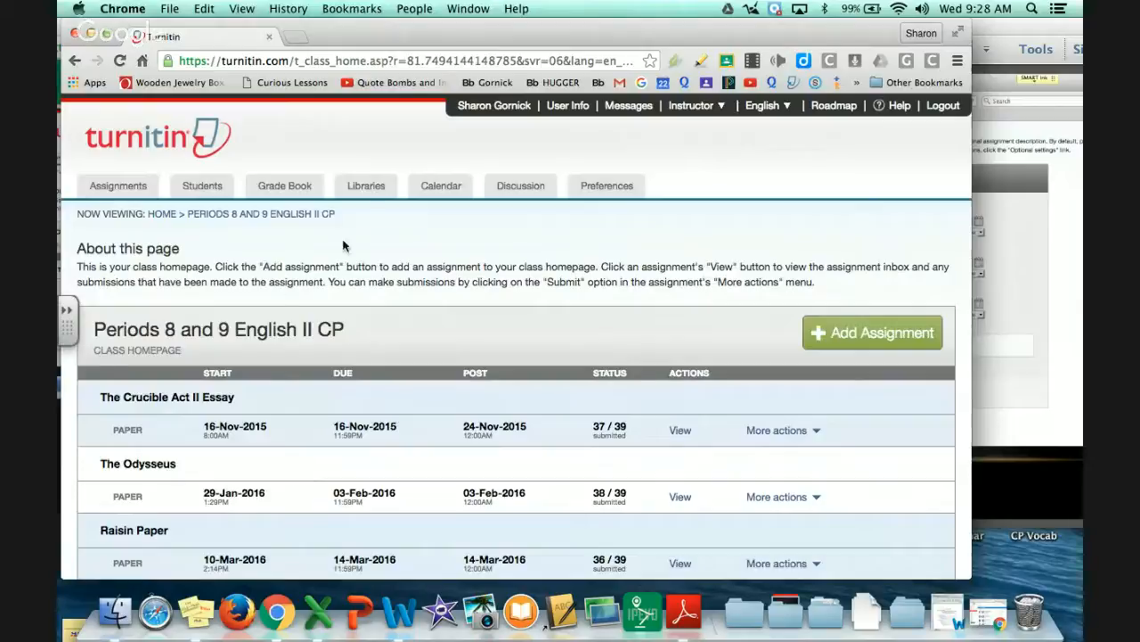
left_click(360, 190)
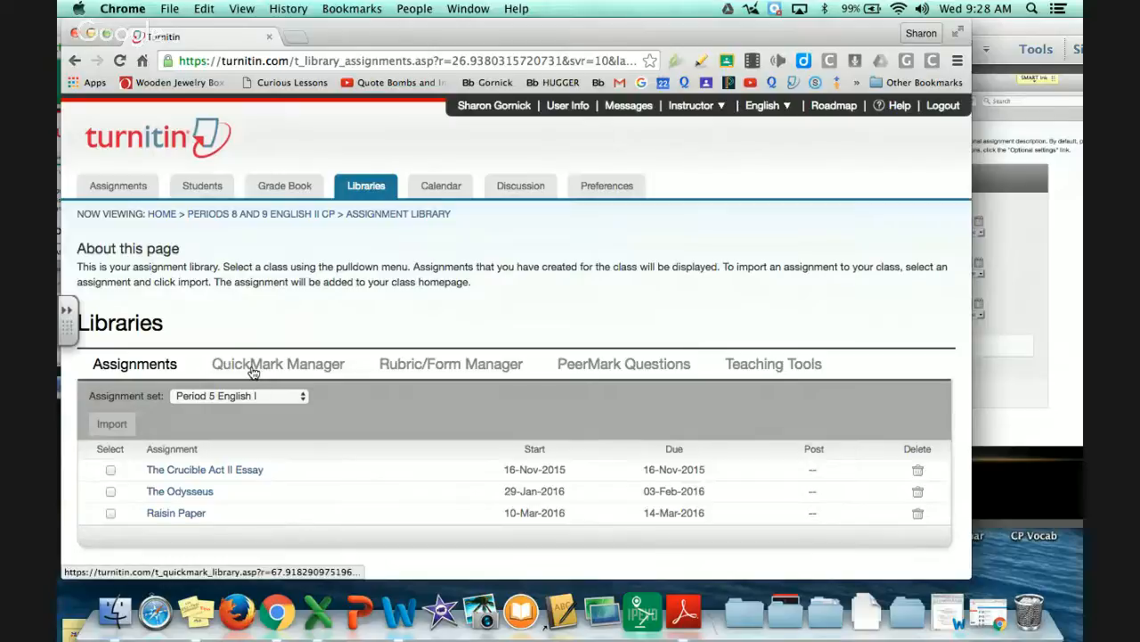
left_click(436, 367)
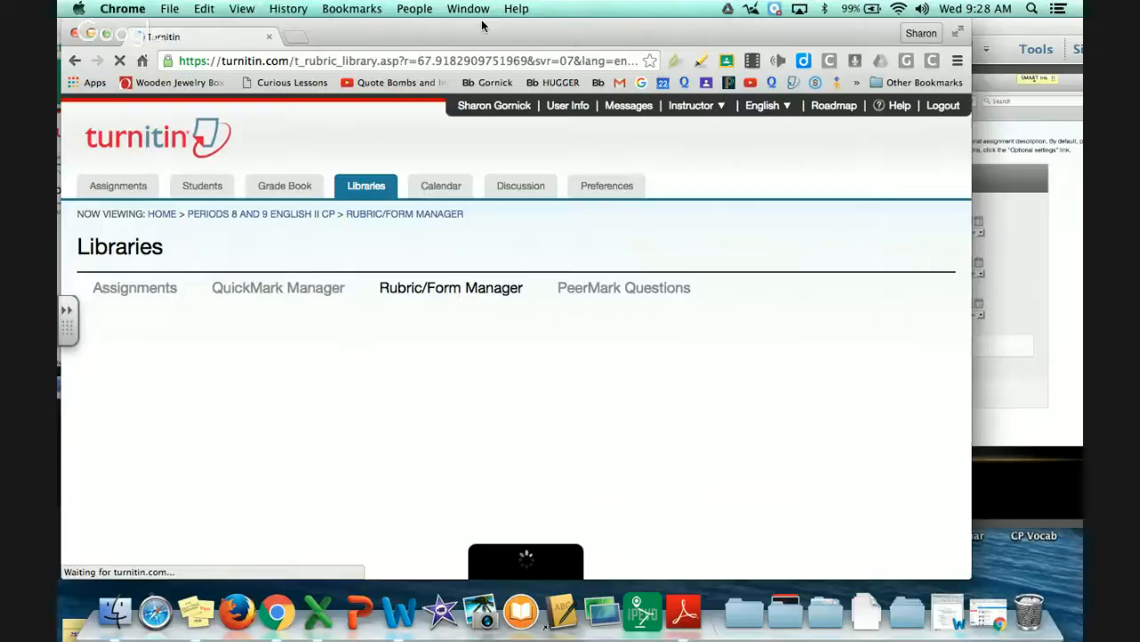
scroll(506, 373, "down", 2)
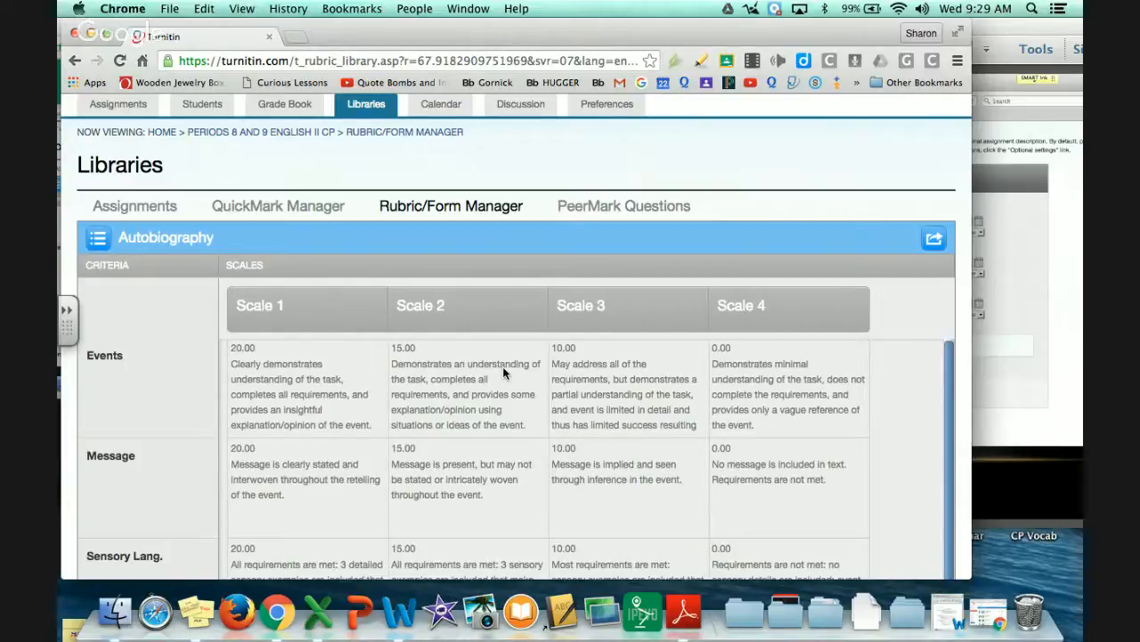
left_click(97, 240)
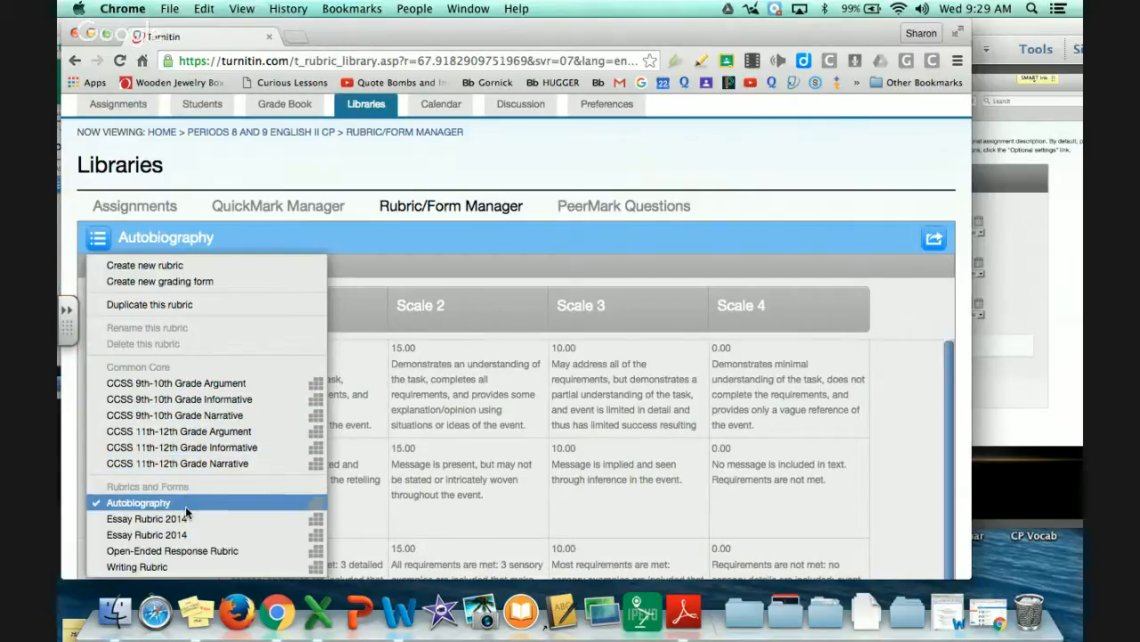
scroll(185, 513, "down", 2)
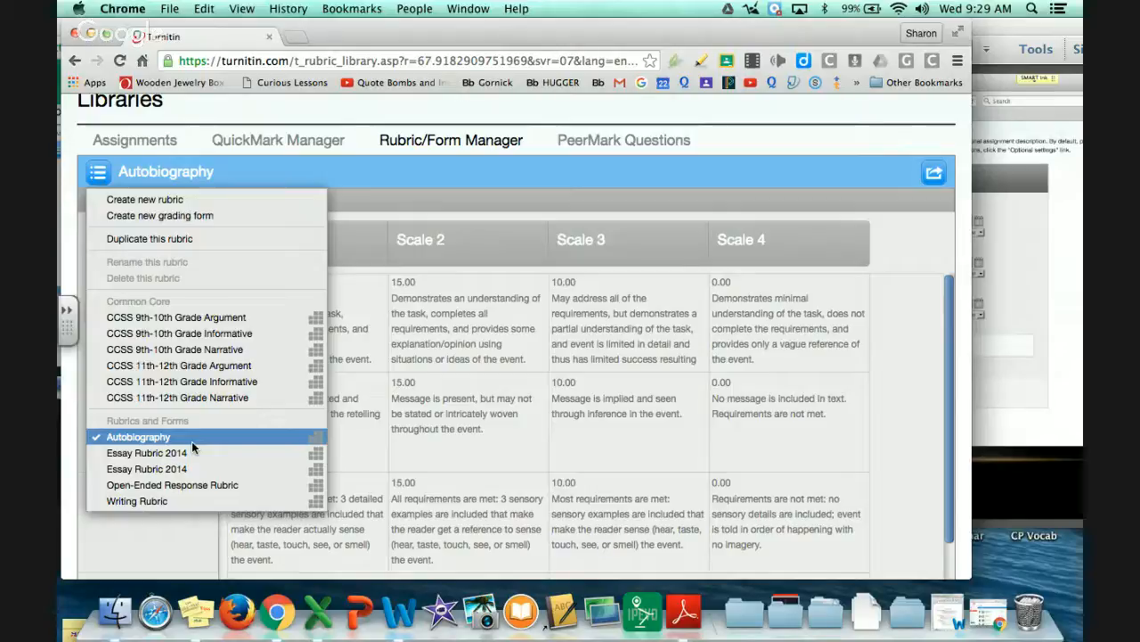
left_click(116, 202)
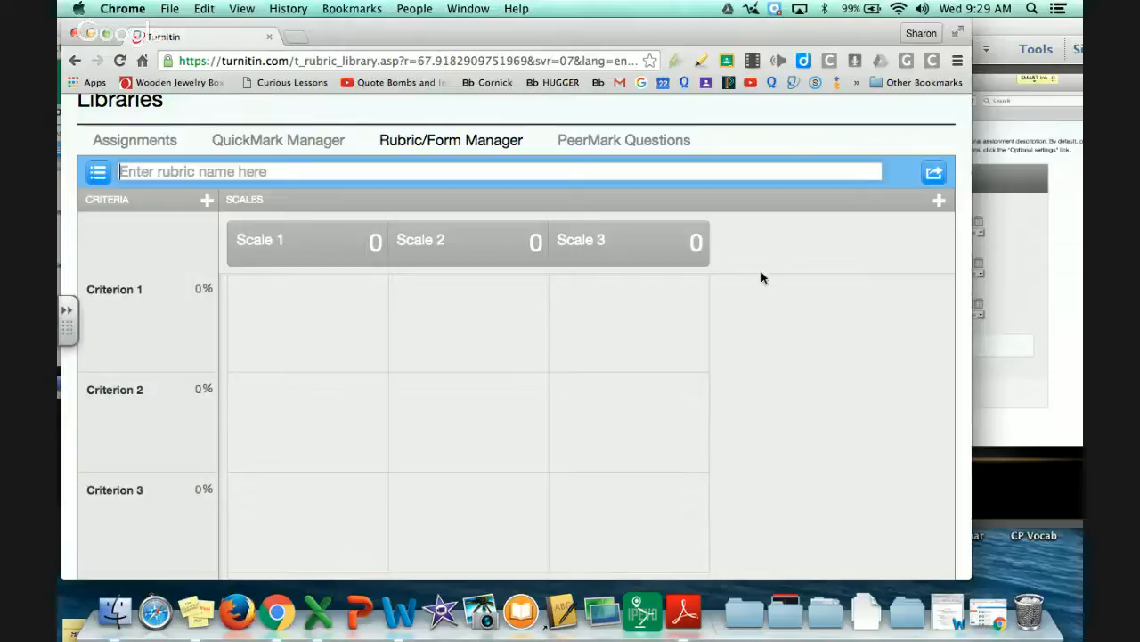
scroll(777, 316, "down", 4)
scroll(777, 321, "down", 1)
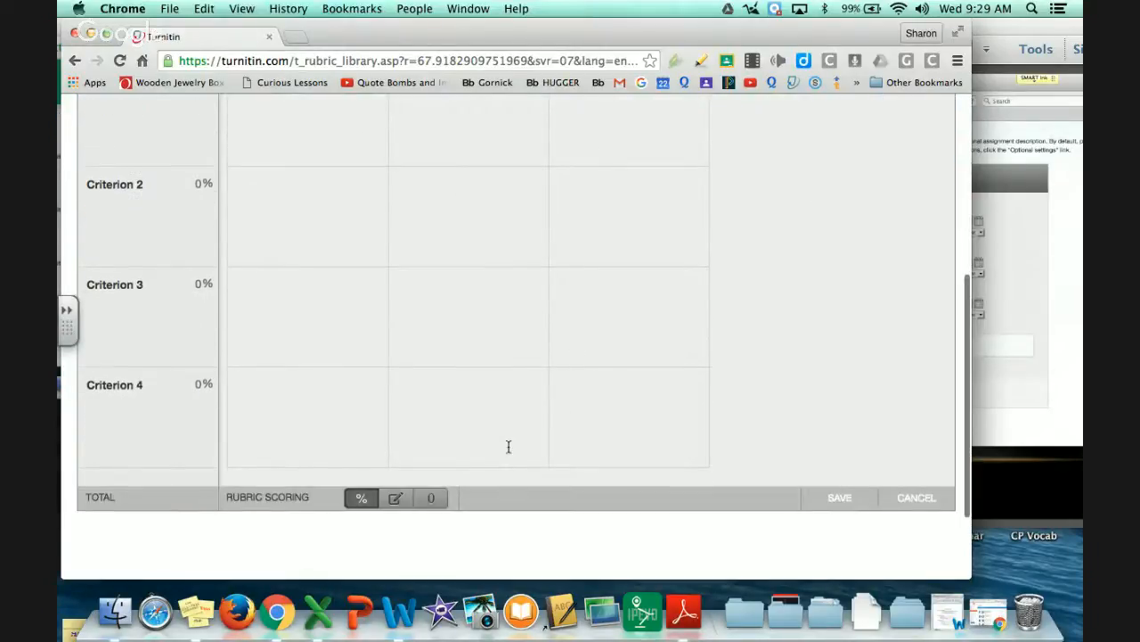
left_click(396, 499)
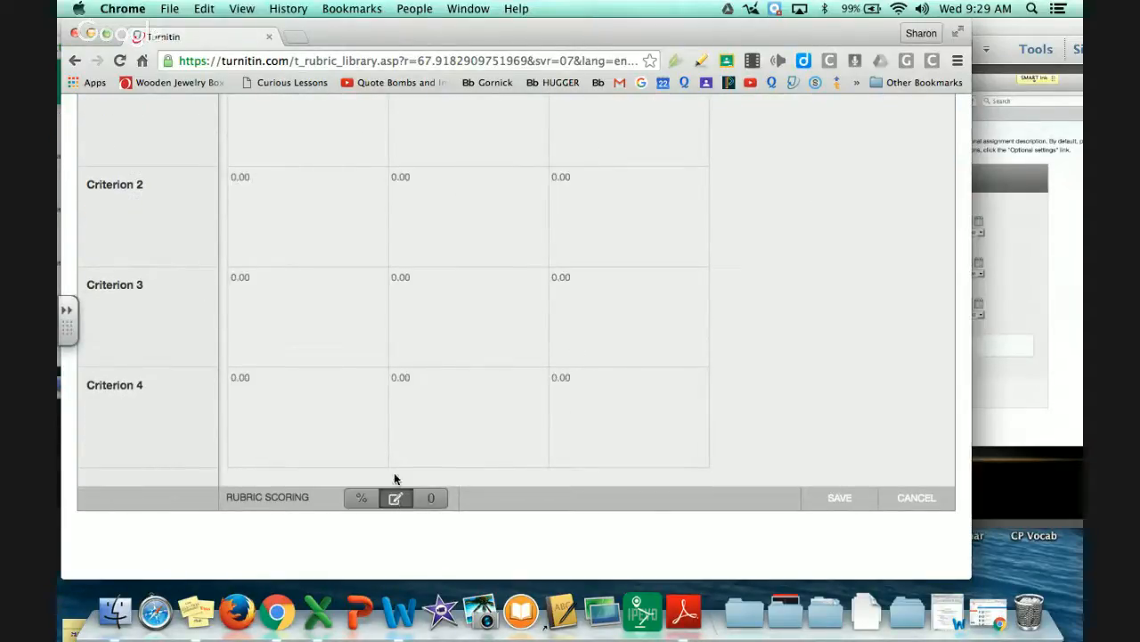
scroll(394, 465, "up", 3)
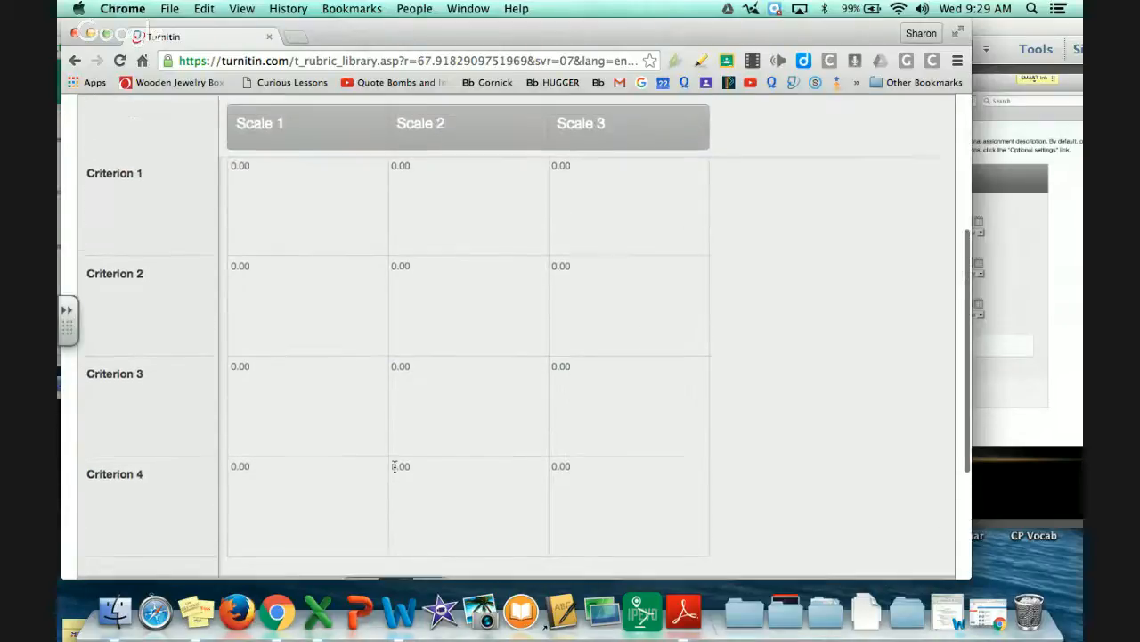
scroll(395, 467, "up", 1)
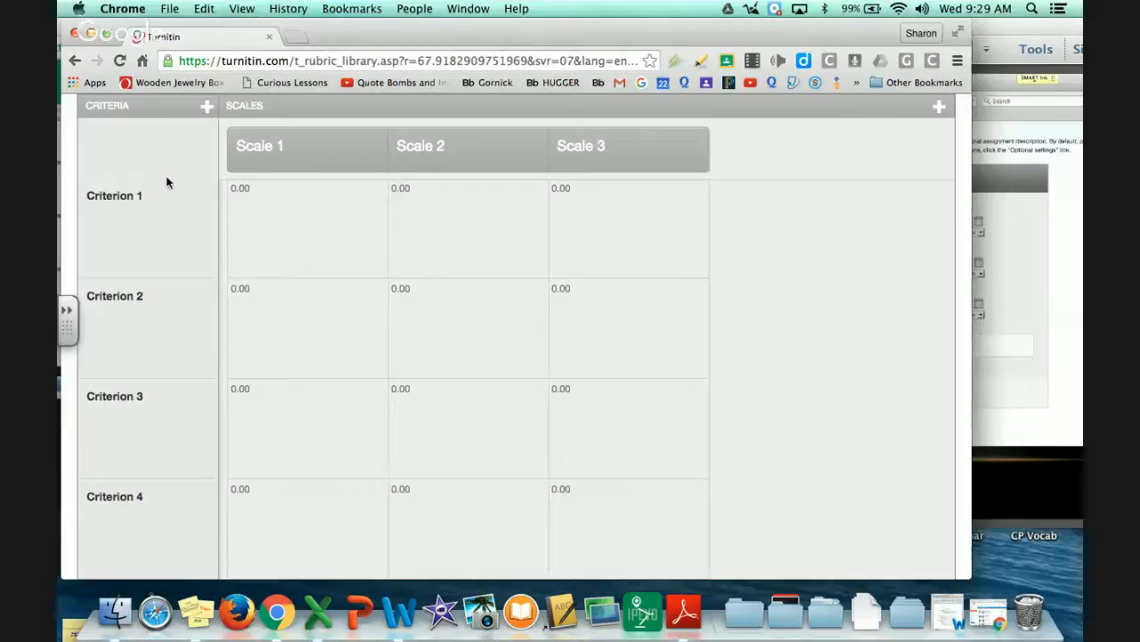
scroll(166, 177, "up", 3)
Discard the unsaved new rubric, open the existing Writing Rubric, and examine its scales, criteria and scoring type
left_click(100, 154)
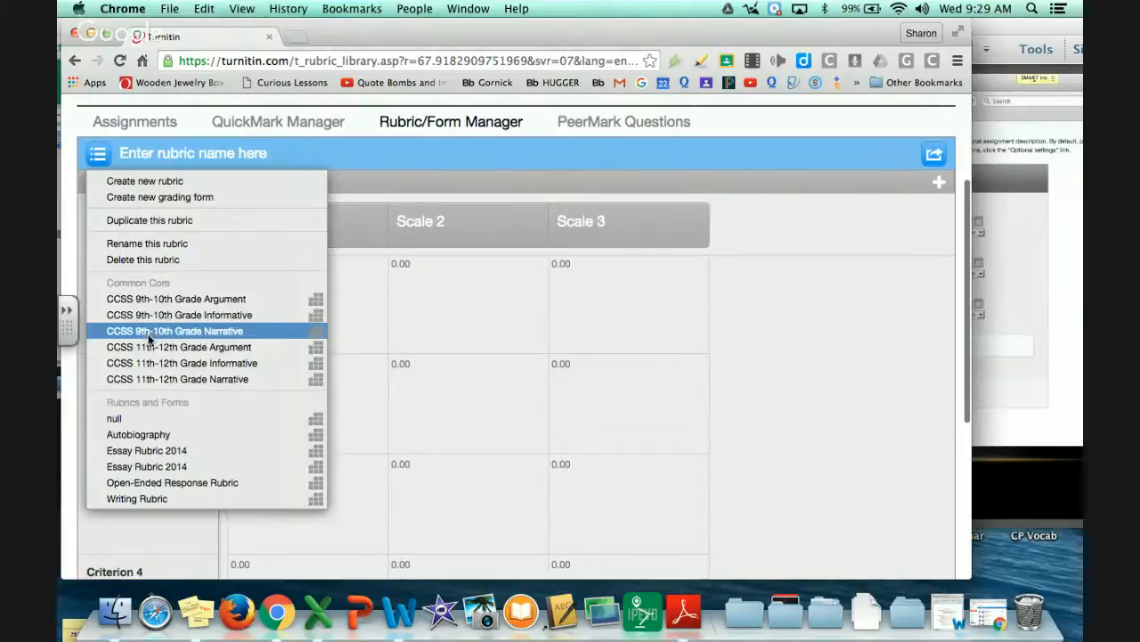
left_click(176, 500)
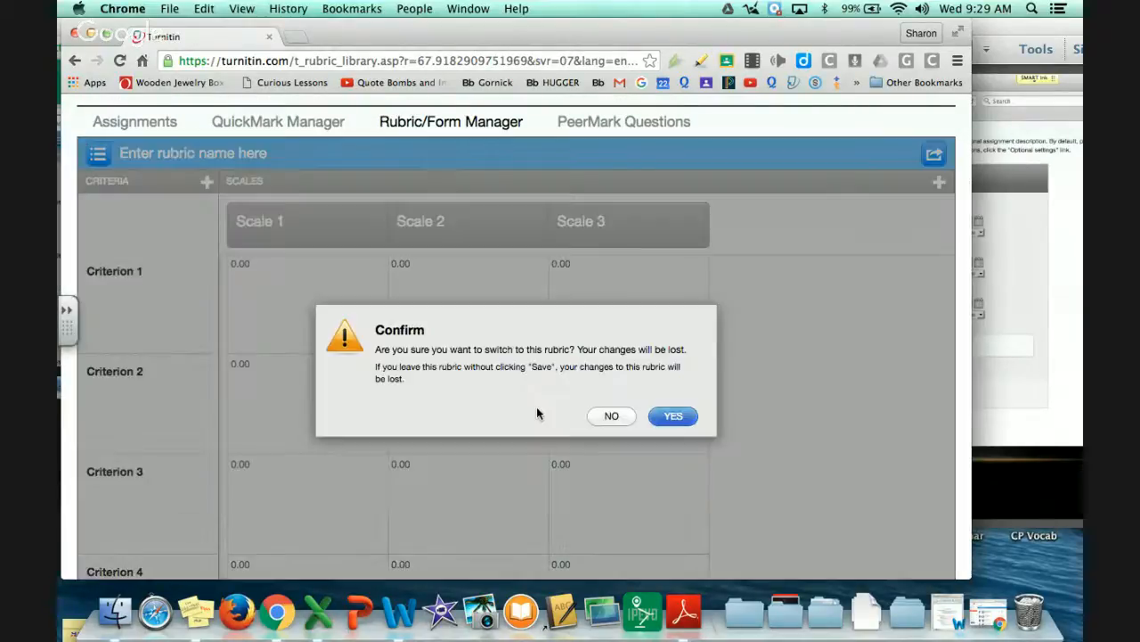
left_click(682, 416)
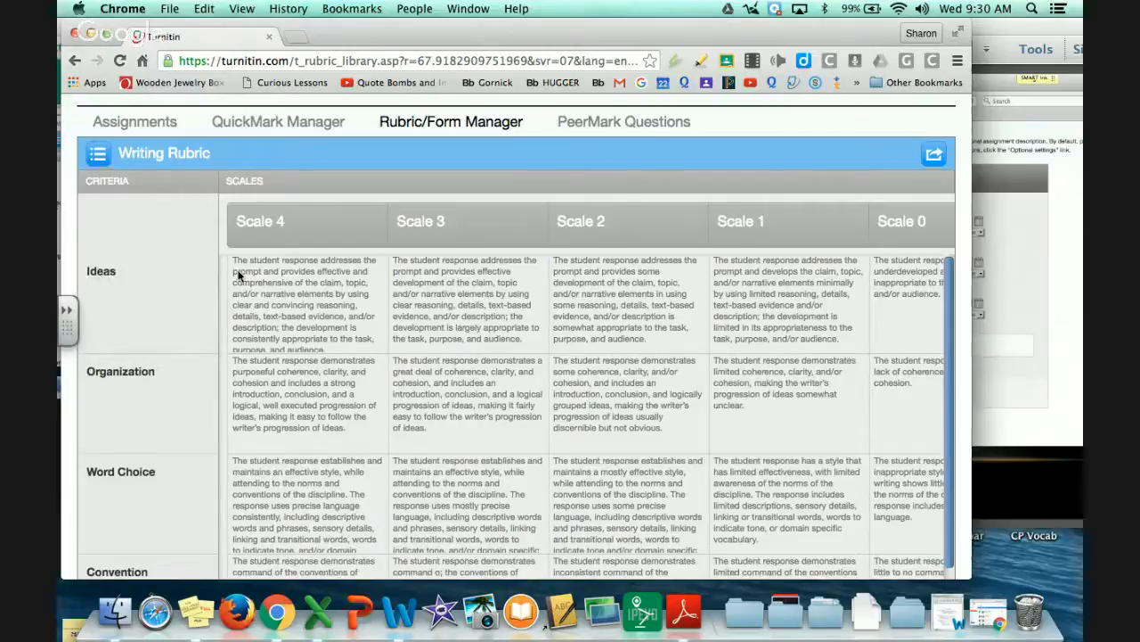
scroll(415, 332, "down", 3)
scroll(561, 336, "right", 1)
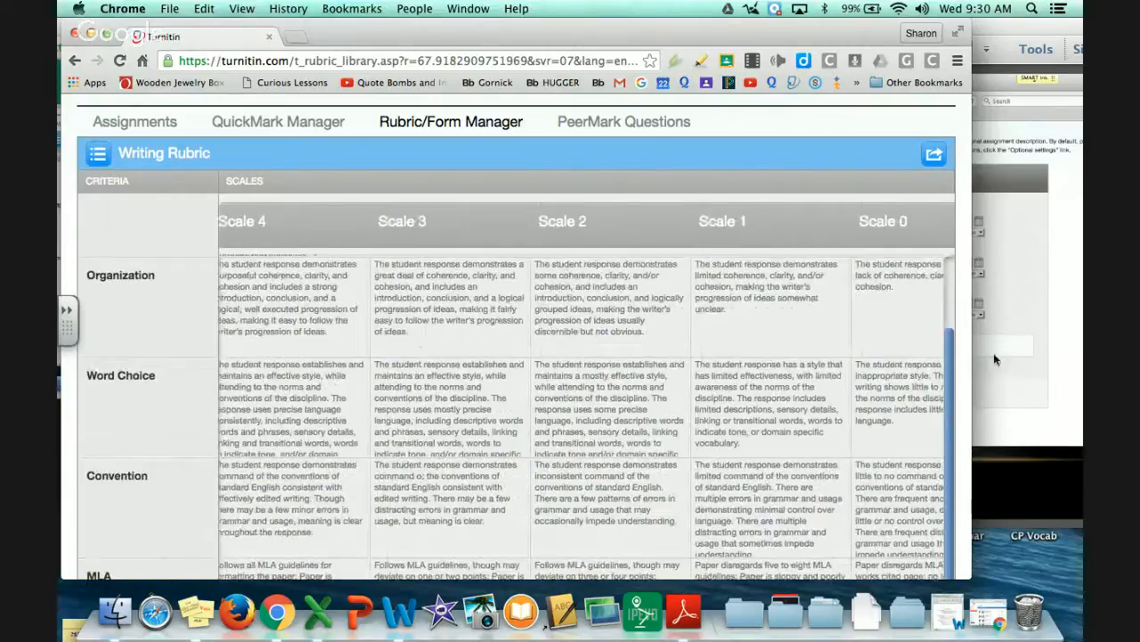
scroll(467, 427, "down", 5)
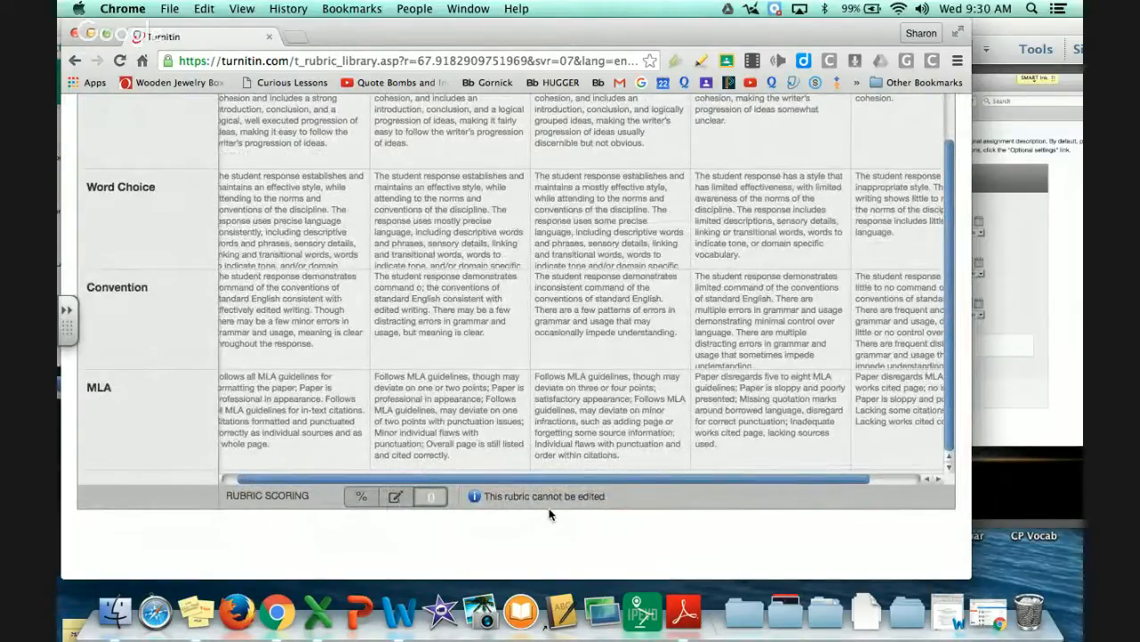
scroll(668, 356, "up", 5)
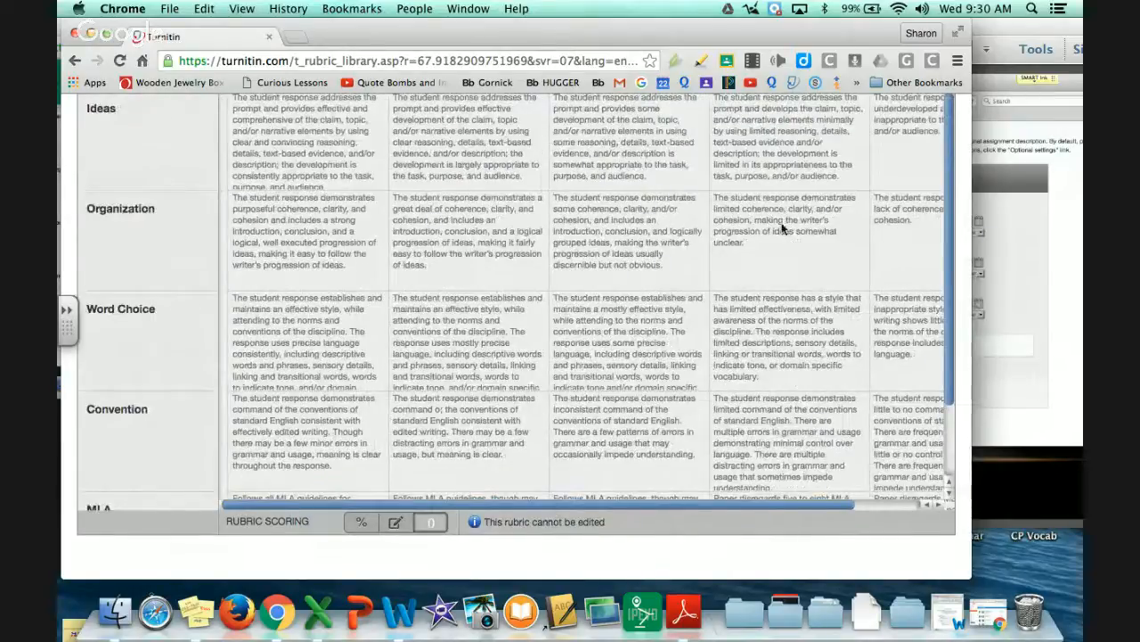
scroll(956, 237, "up", 2)
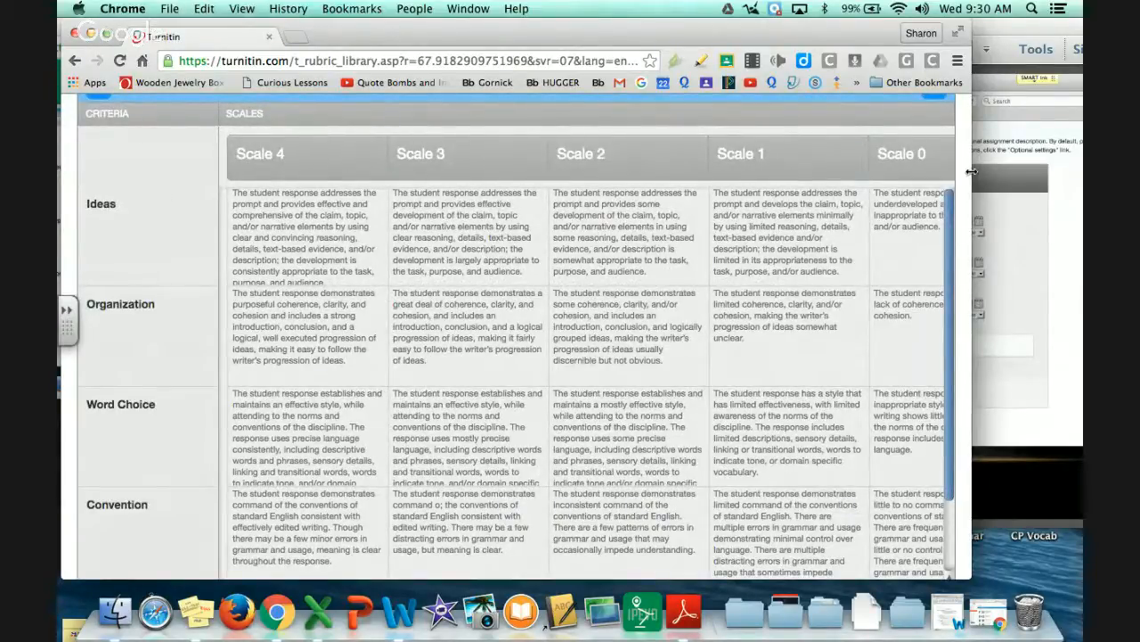
Open the Common Core rubric CCSS 9th-10th Grade Argument to view its criteria and weighted scales
scroll(971, 171, "up", 1)
left_click(97, 136)
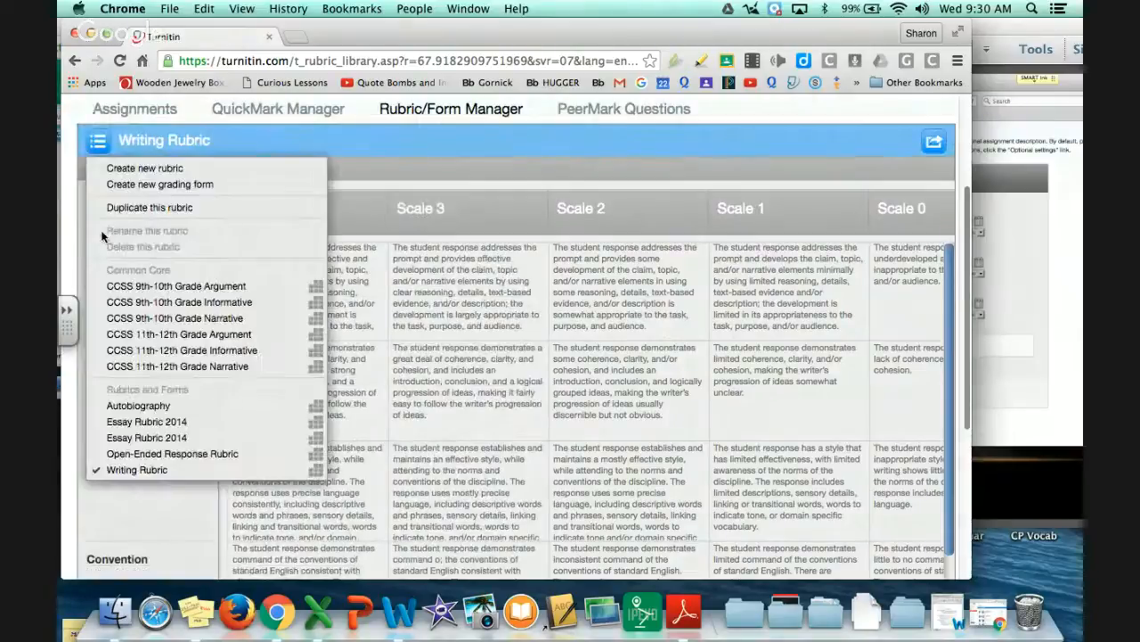
left_click(127, 287)
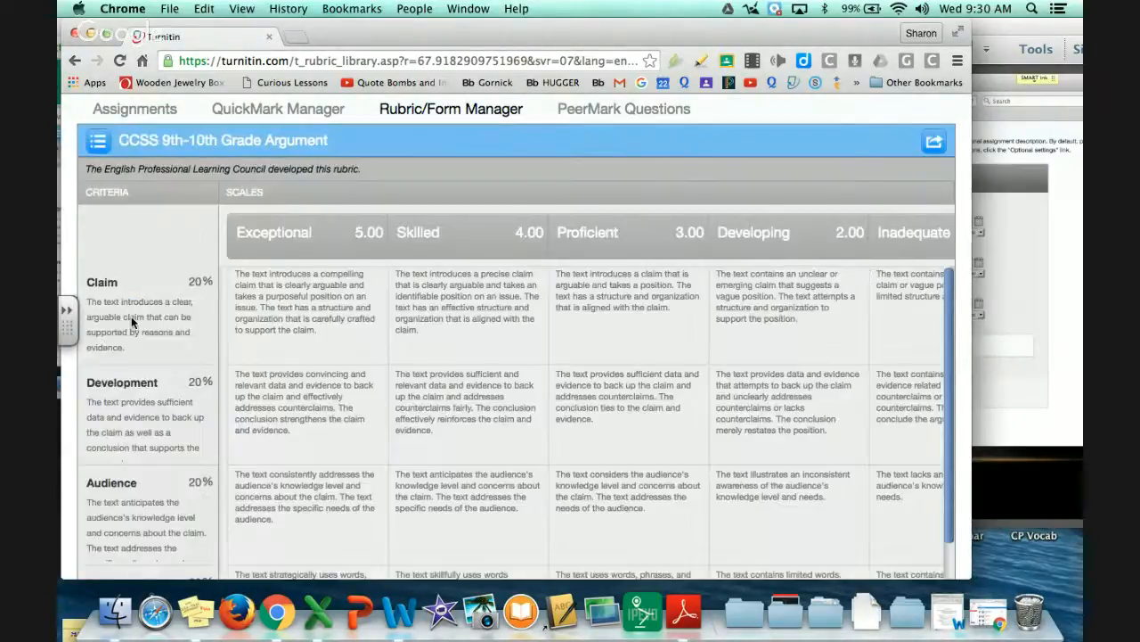
Create a new rubric and name its first criterion Ideas
left_click(98, 144)
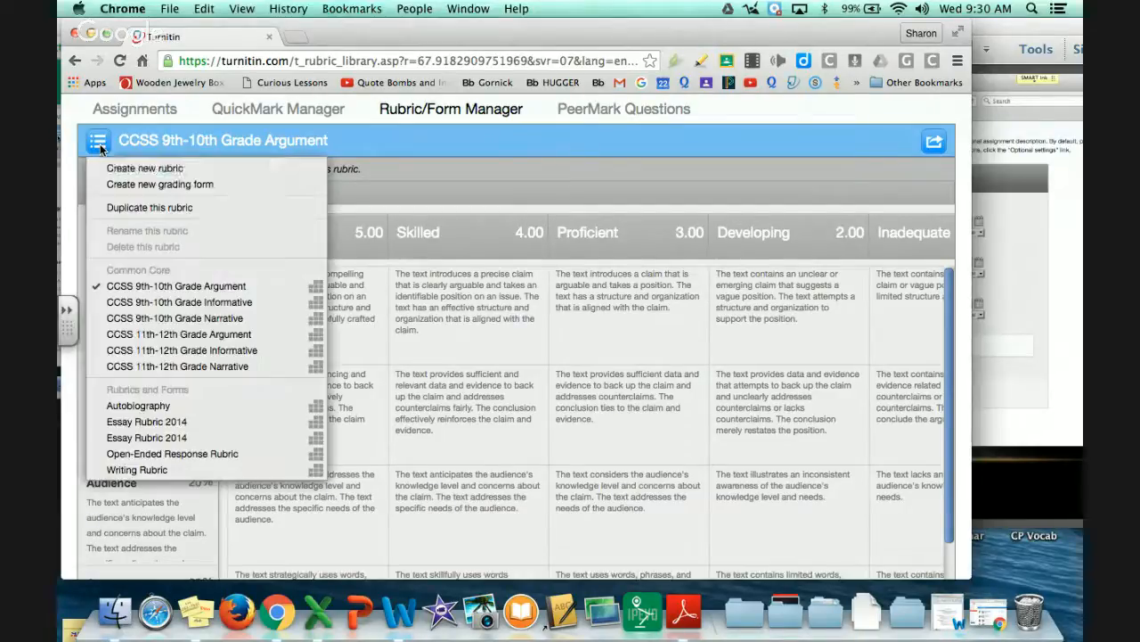
left_click(145, 170)
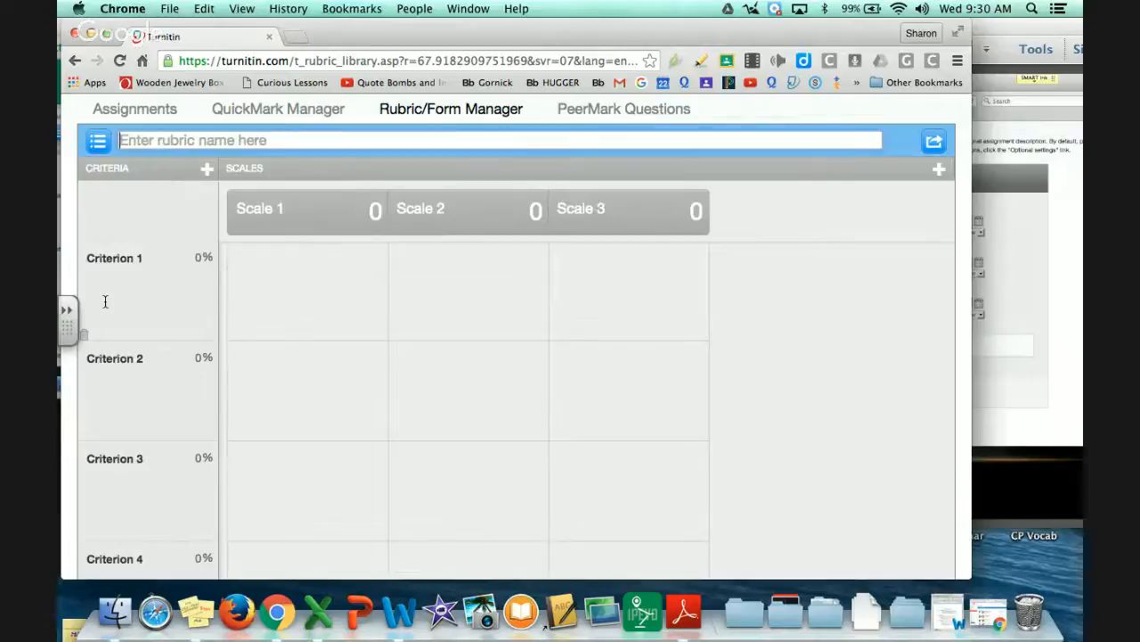
left_click(109, 257)
type("Ideas")
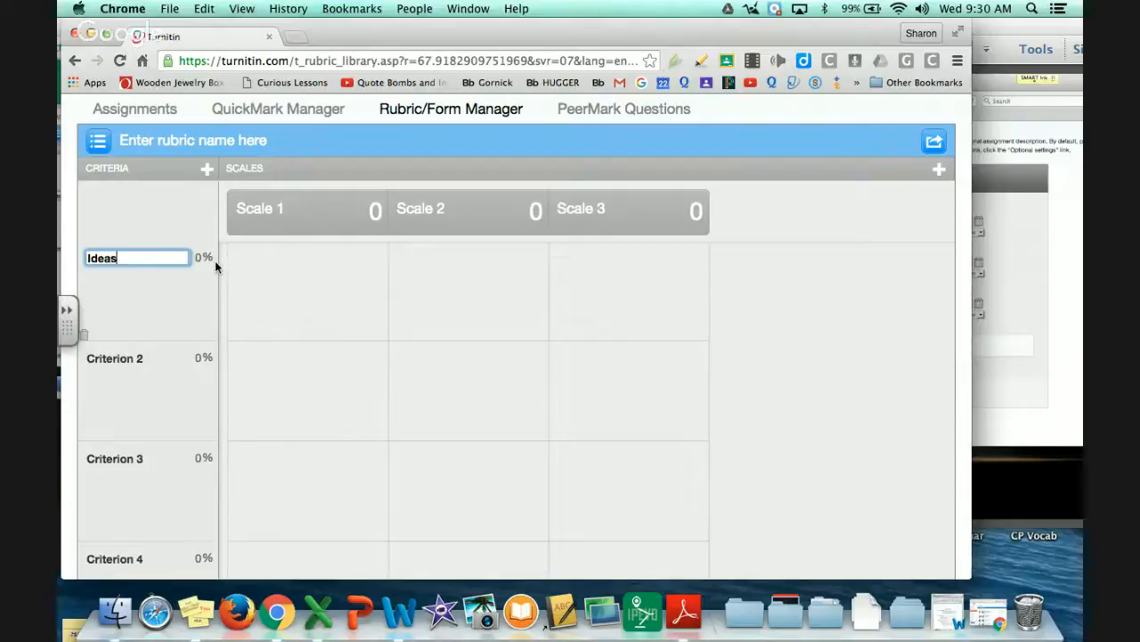
Switch the rubric to custom per-cell scoring and set the Ideas row to 20, 15 and 10 points for Scales 1 to 3
scroll(555, 478, "down", 3)
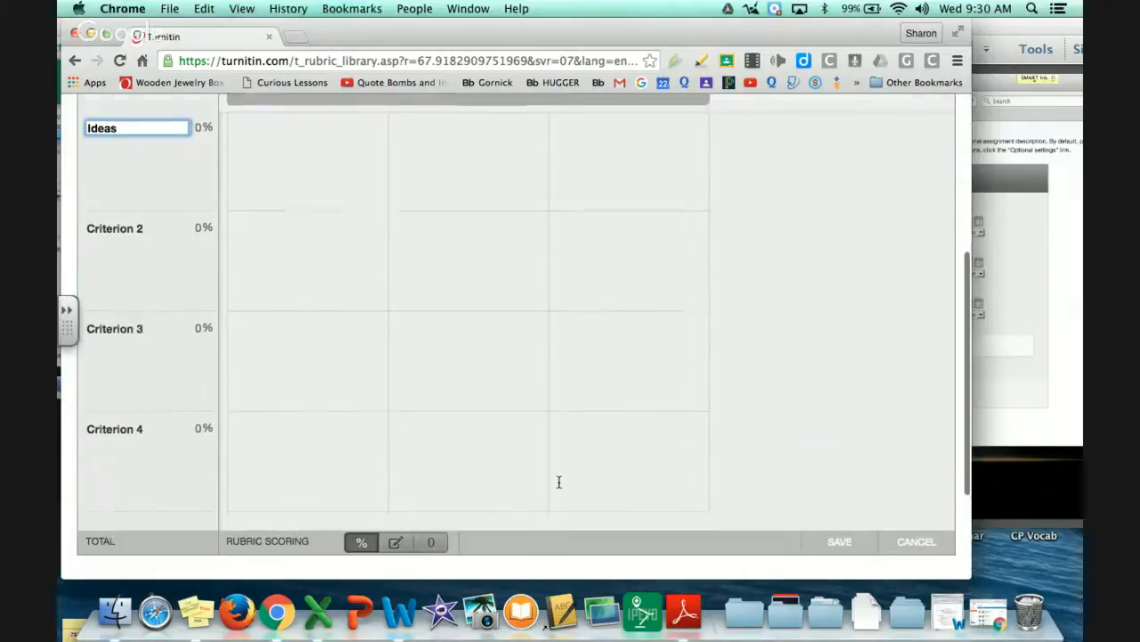
left_click(392, 533)
scroll(386, 522, "up", 2)
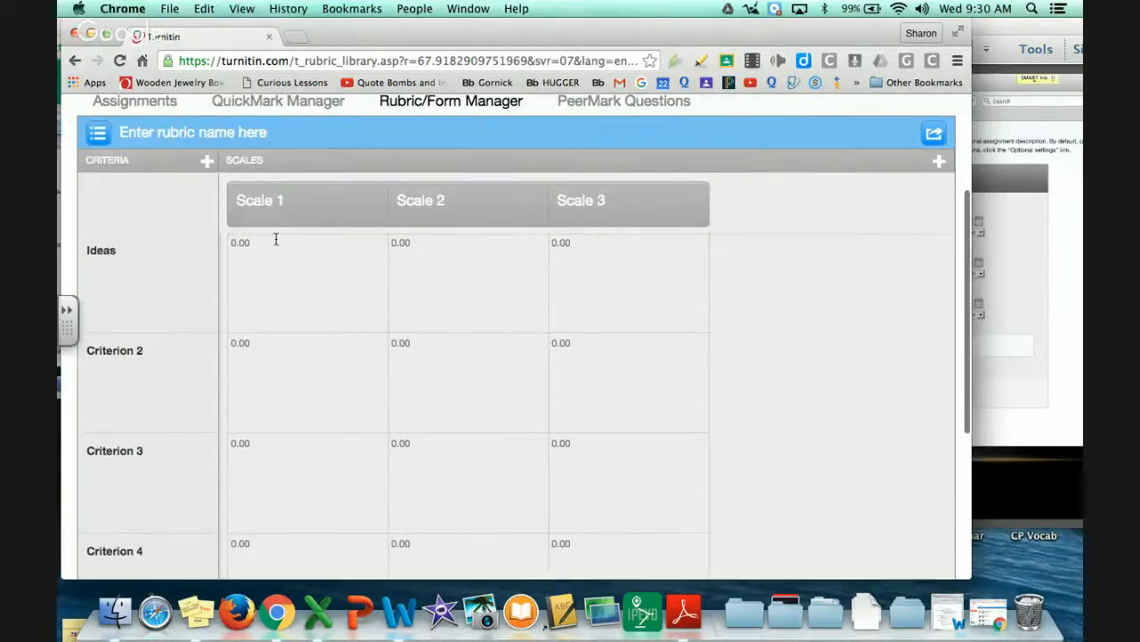
left_click(238, 242)
type("20")
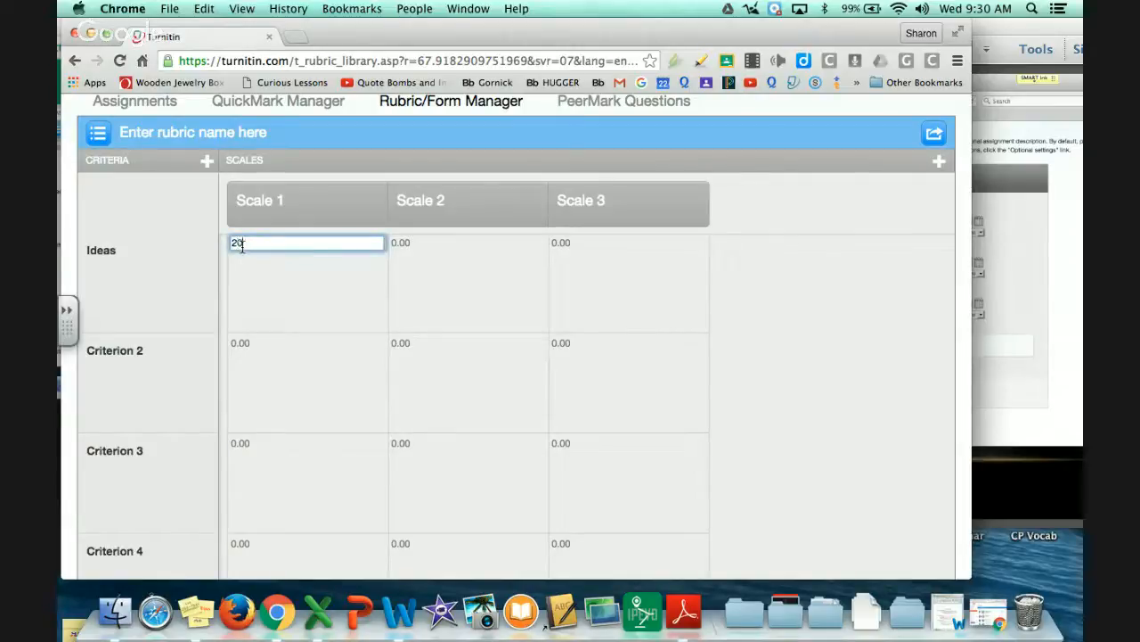
left_click(404, 240)
type("1")
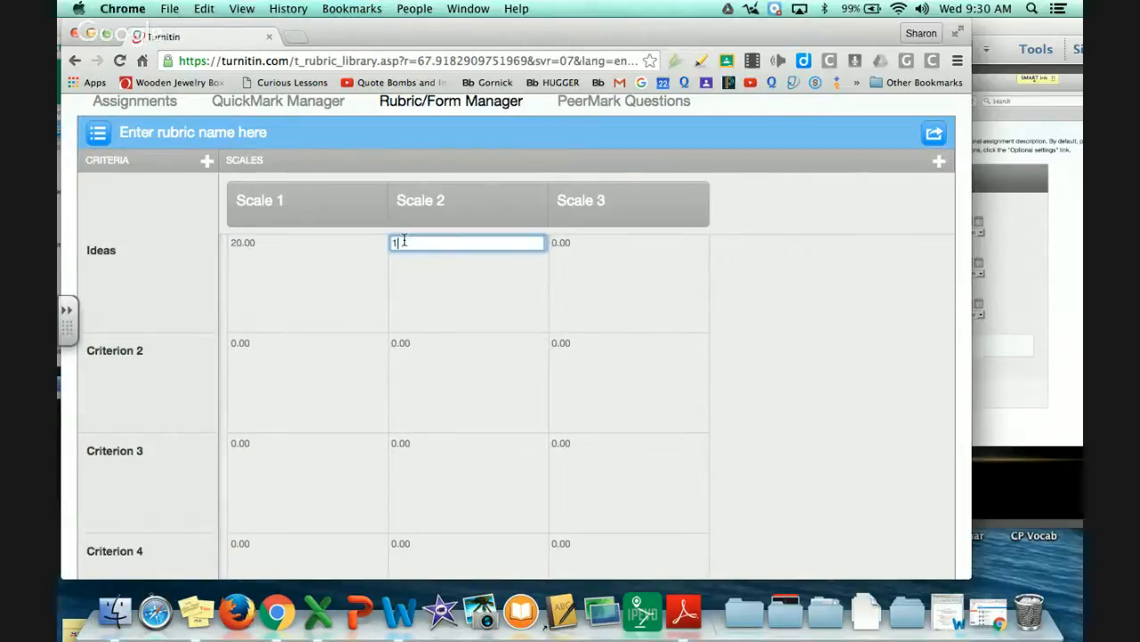
type("5")
left_click(566, 240)
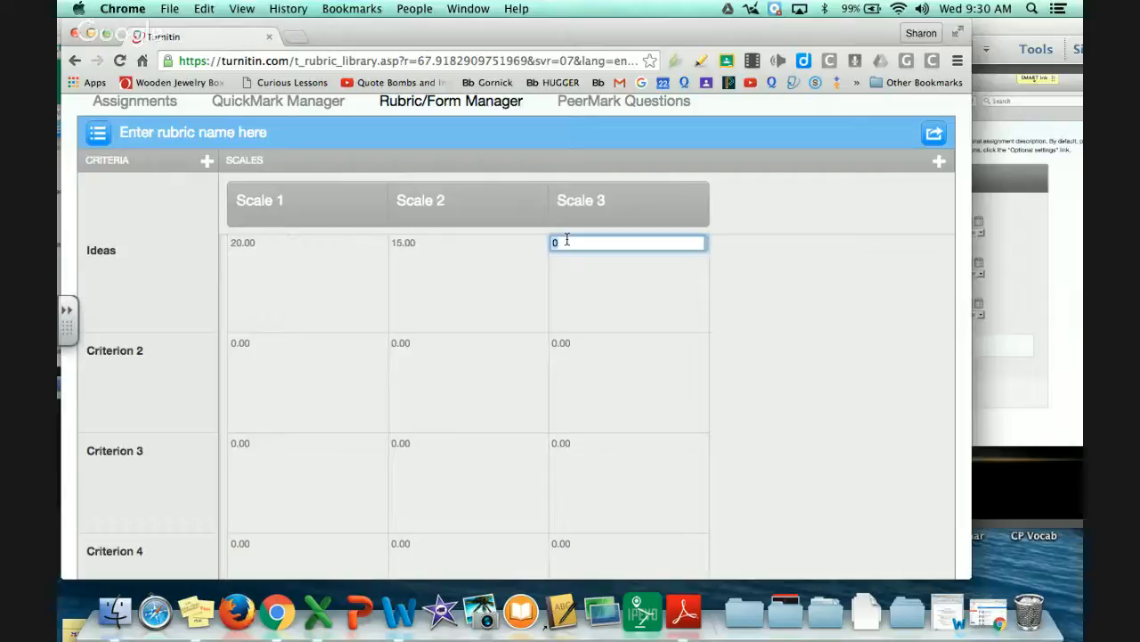
left_click(234, 342)
Name the second criterion Organization and set its row to 25, 20 and 15 points for Scales 1 to 3
left_click(129, 347)
type("O")
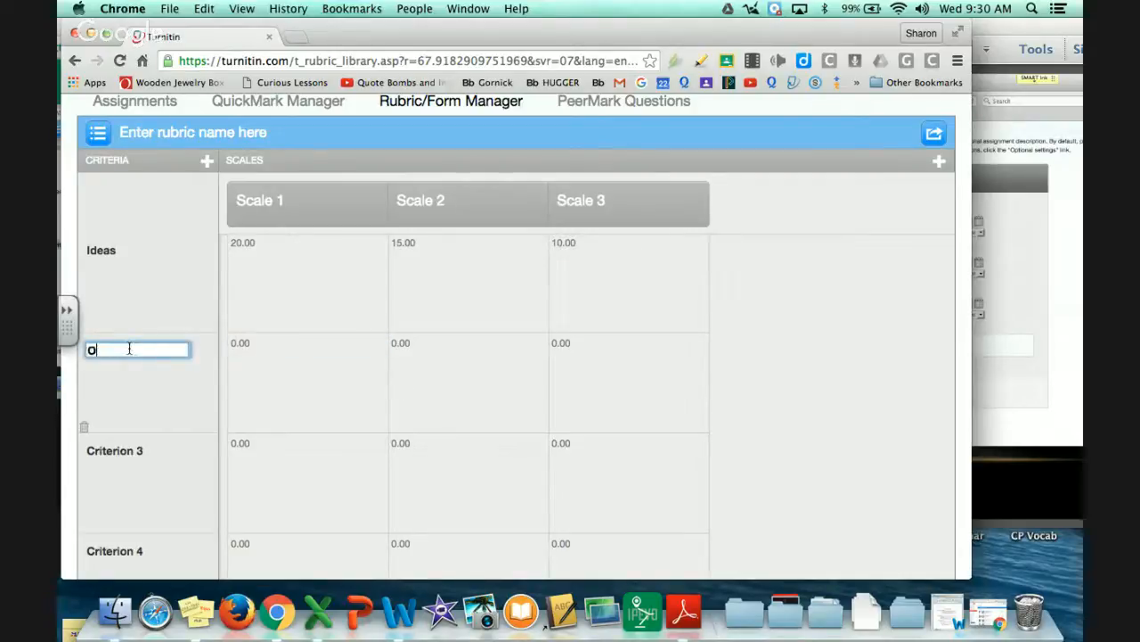
type("rganization")
left_click(235, 343)
type("25")
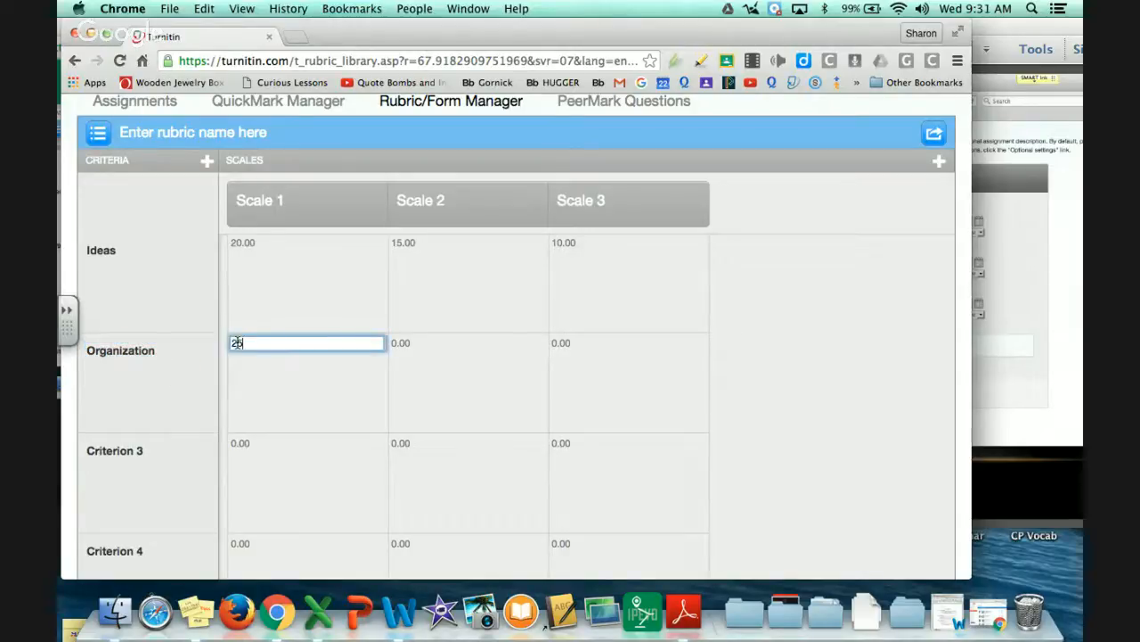
left_click(399, 346)
type("20")
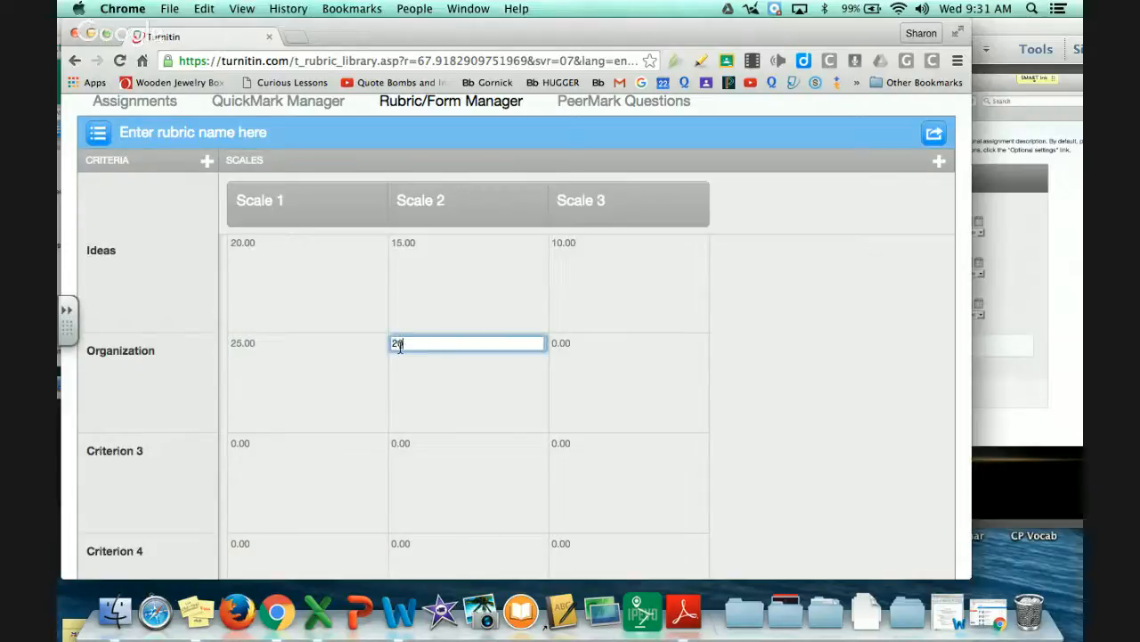
left_click(567, 343)
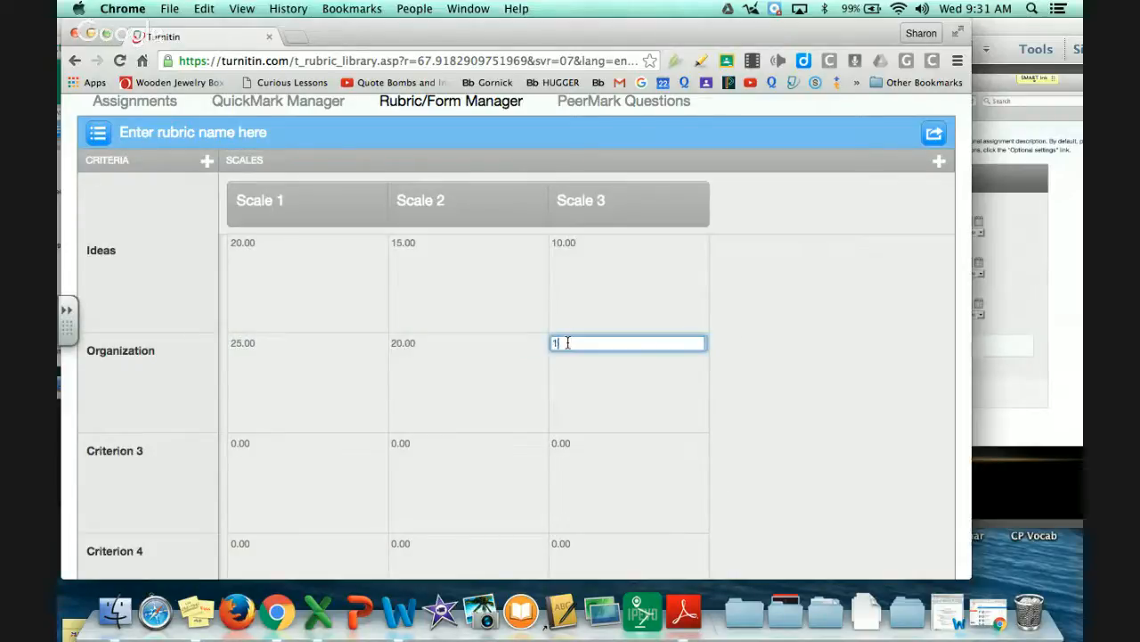
Rename Scales 1 to 3 as 4, 3 and 2, and describe the Ideas cell under scale 4 as "Ideas answer question ..."
left_click(264, 201)
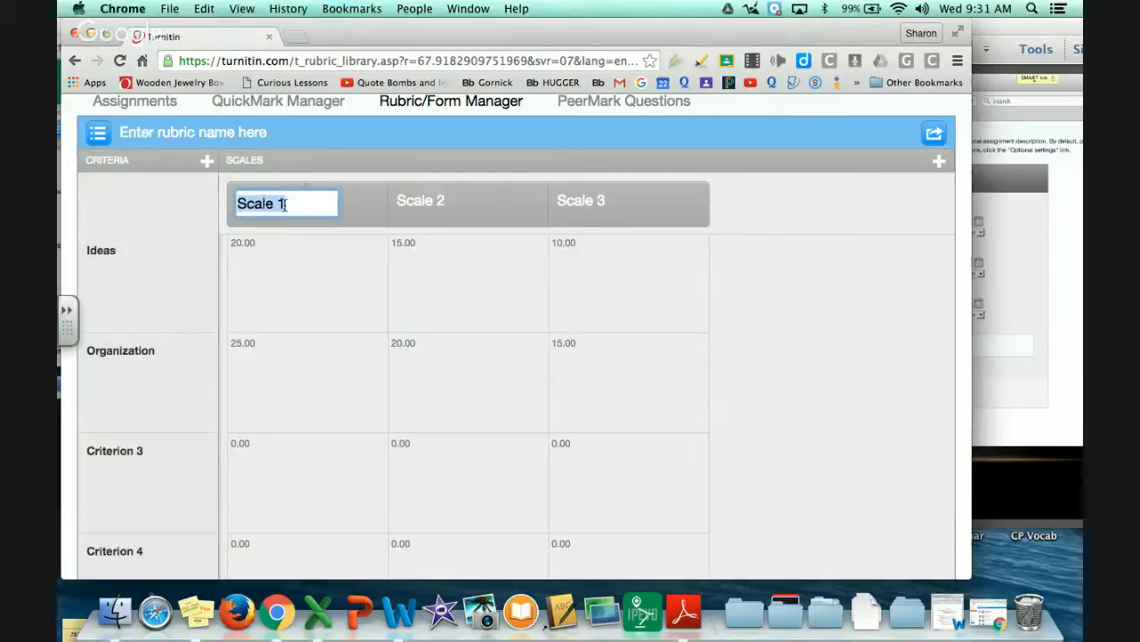
type("4")
left_click(435, 203)
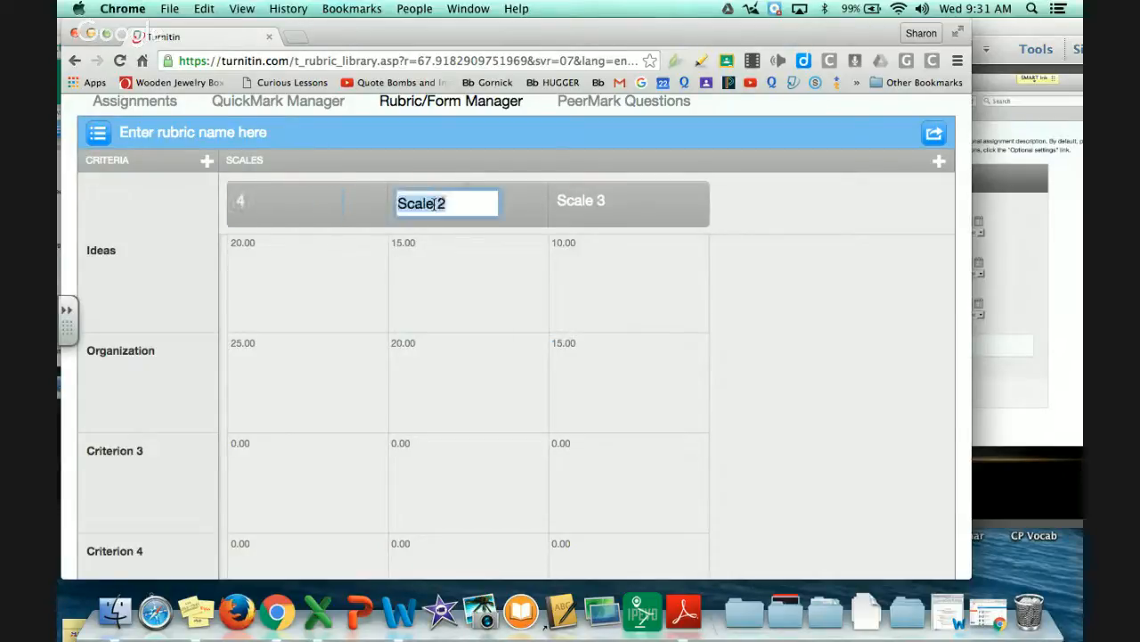
type("3")
left_click(597, 193)
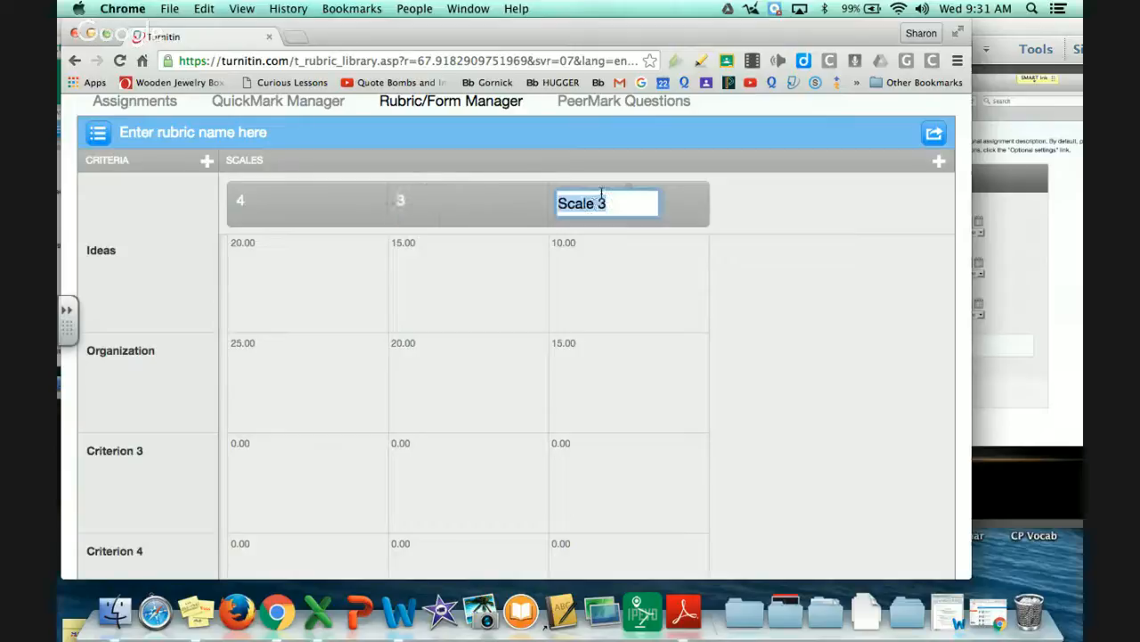
type("2")
left_click(323, 278)
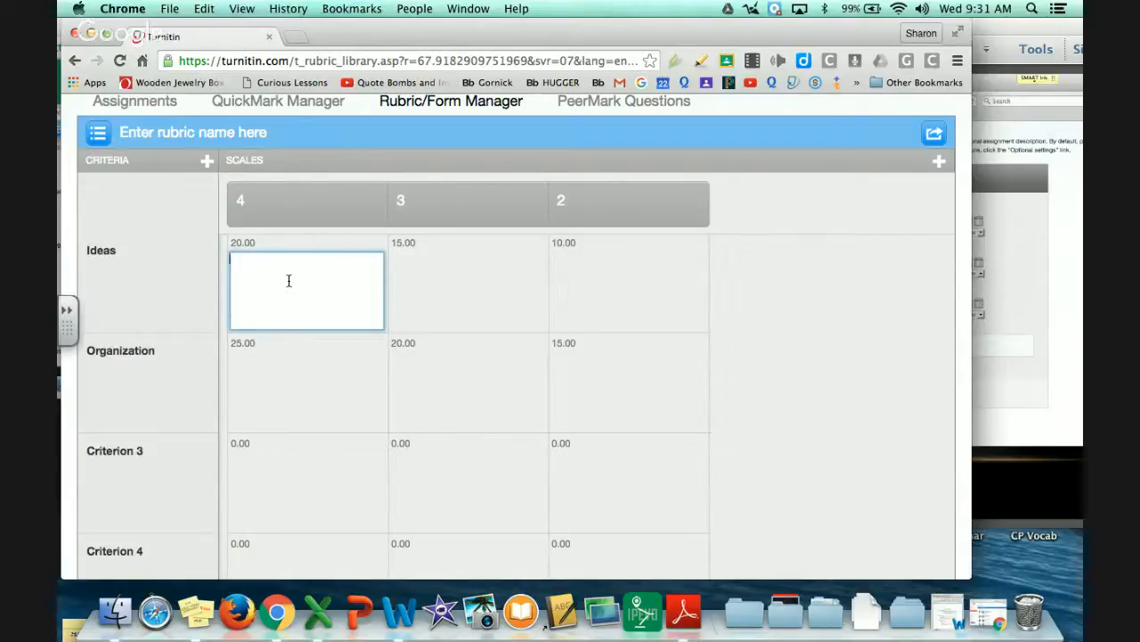
type("Ideas answer question ...")
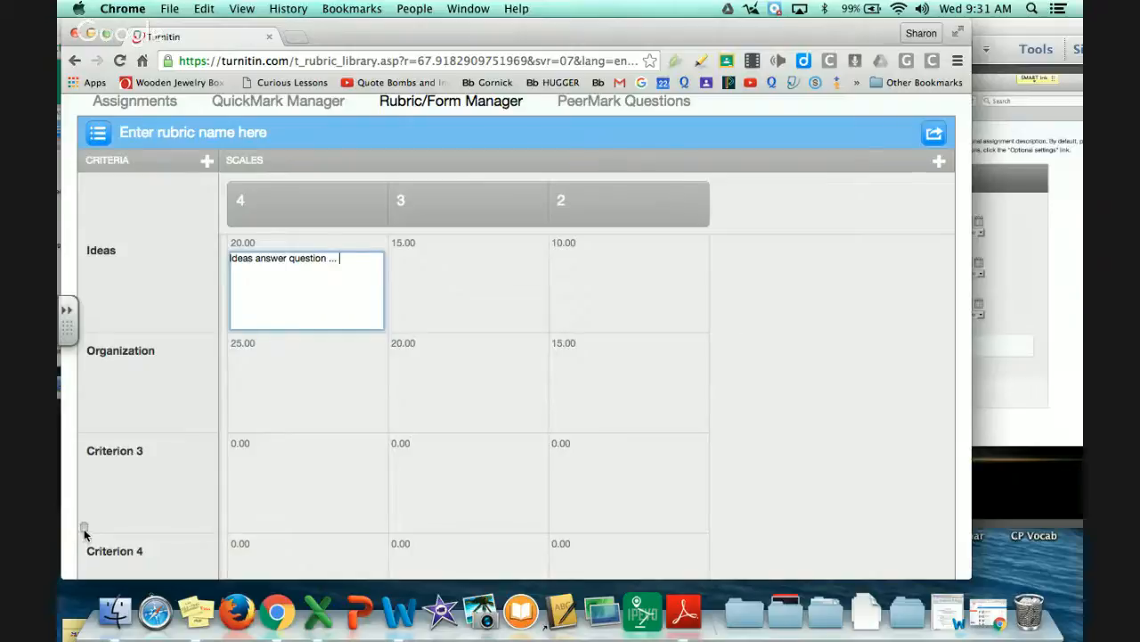
Delete the unused Criterion 3 and Criterion 4, and save the rubric
left_click(84, 526)
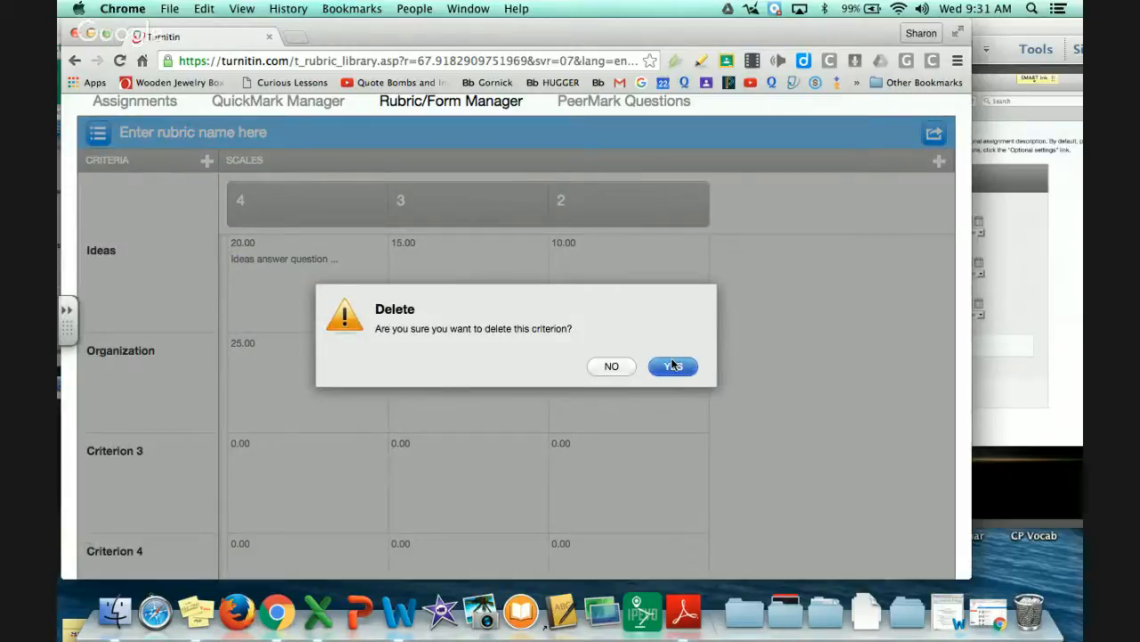
left_click(674, 366)
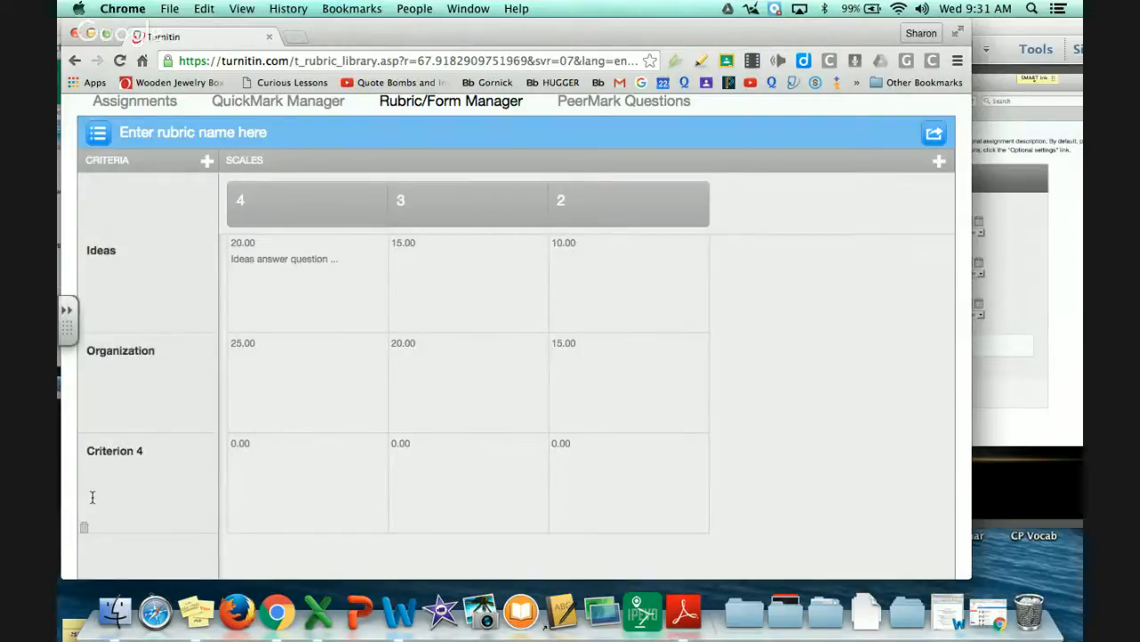
left_click(84, 526)
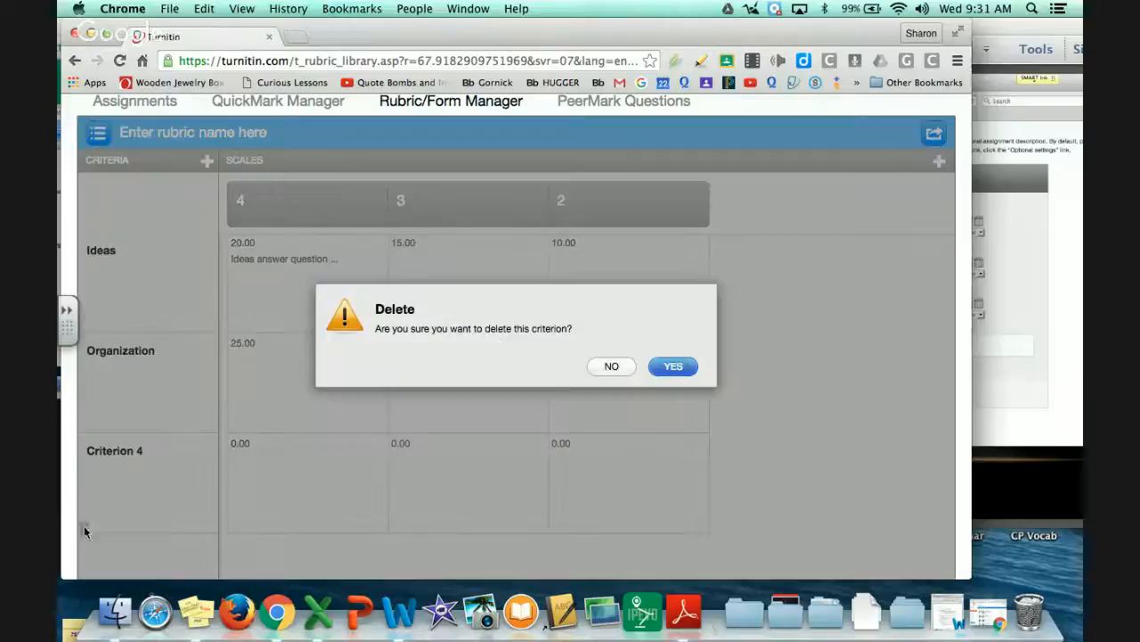
left_click(673, 364)
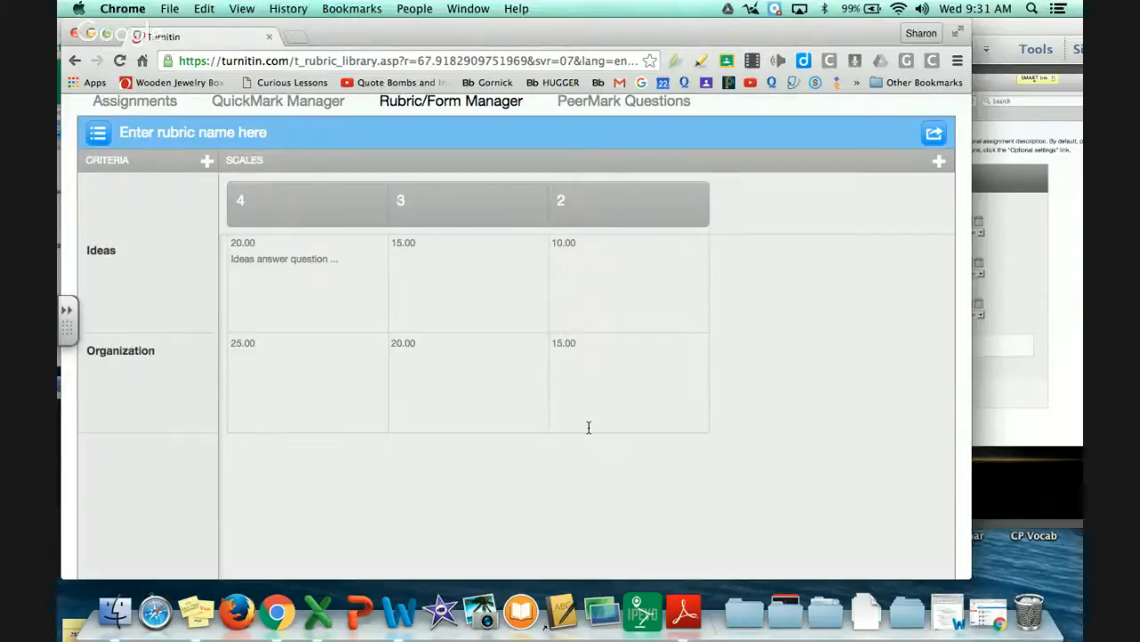
scroll(704, 435, "down", 5)
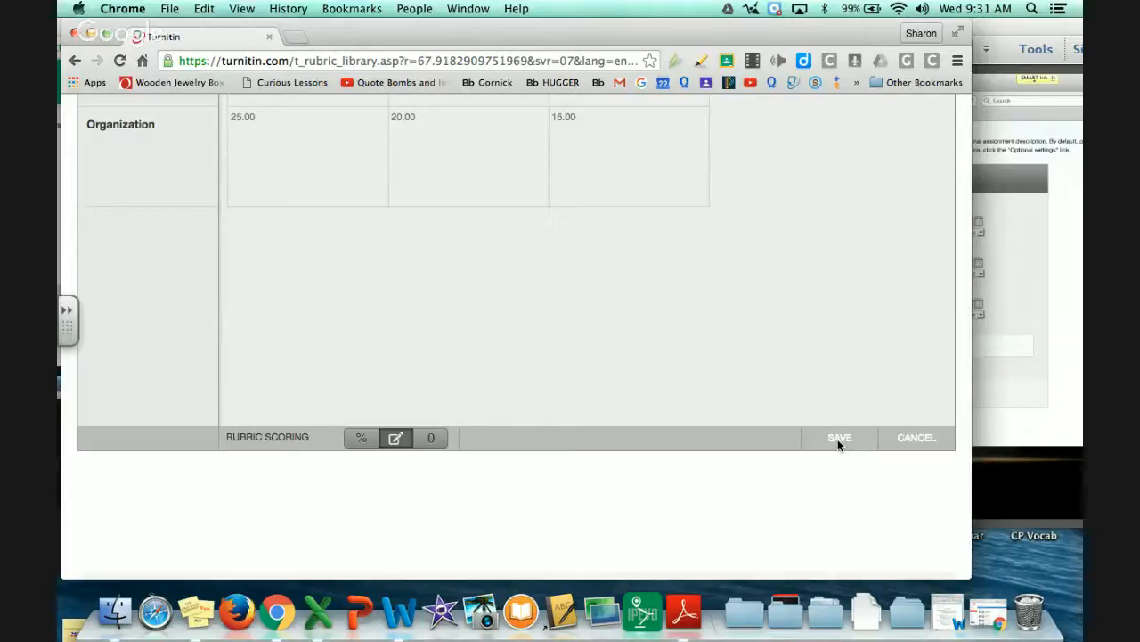
left_click(836, 435)
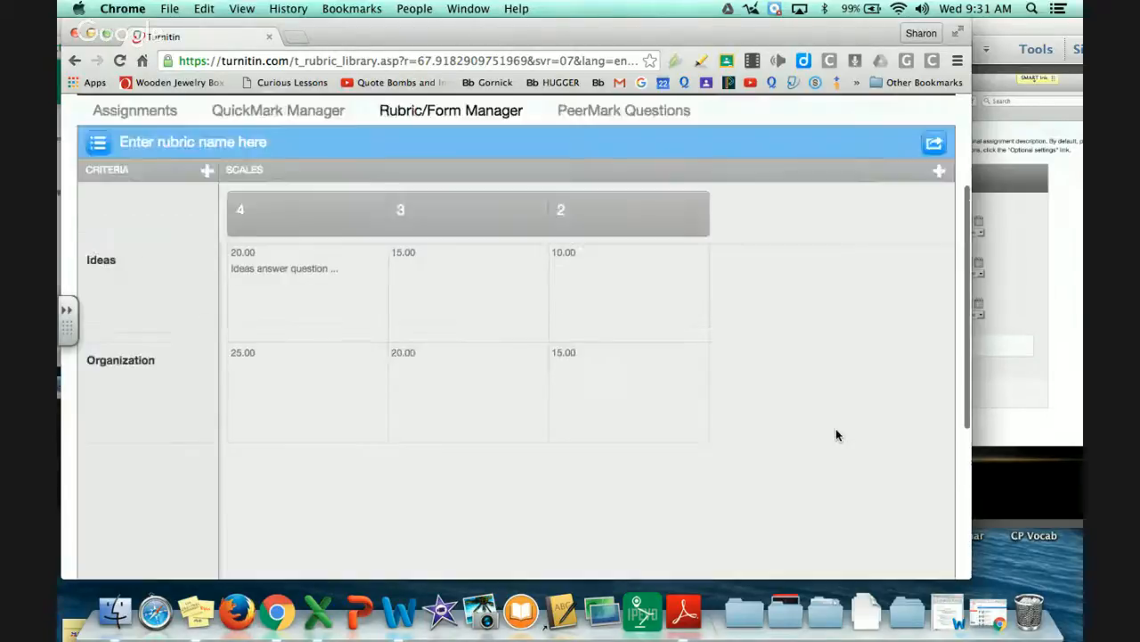
Switch to the Open-Ended Response Rubric, discarding the unsaved rubric changes, and examine its criteria, scales and point values
left_click(205, 217)
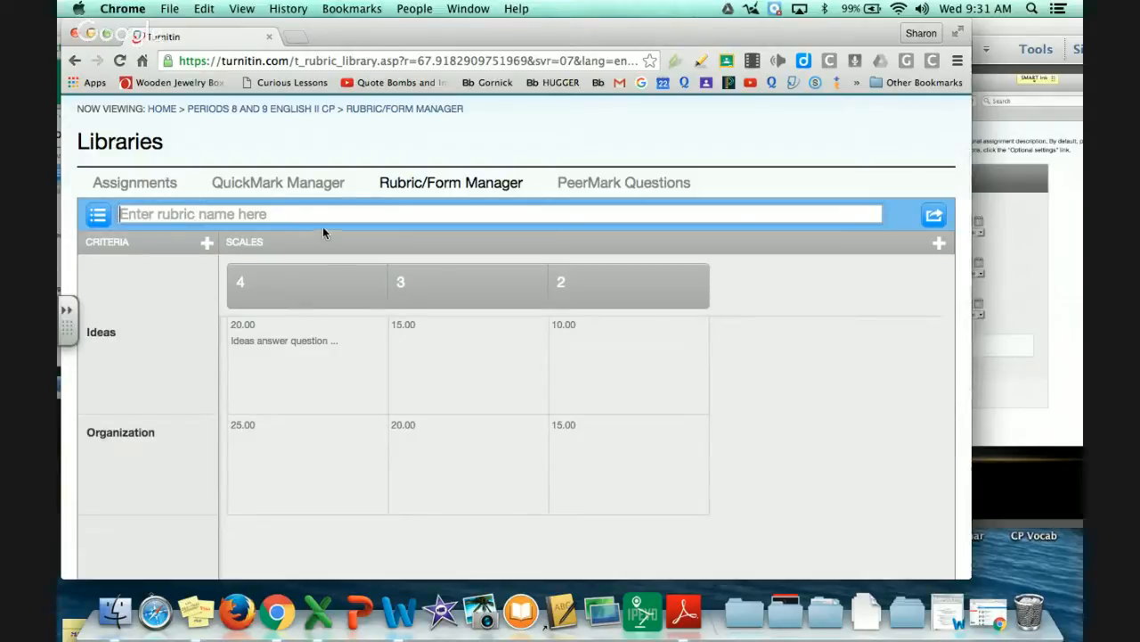
left_click(95, 216)
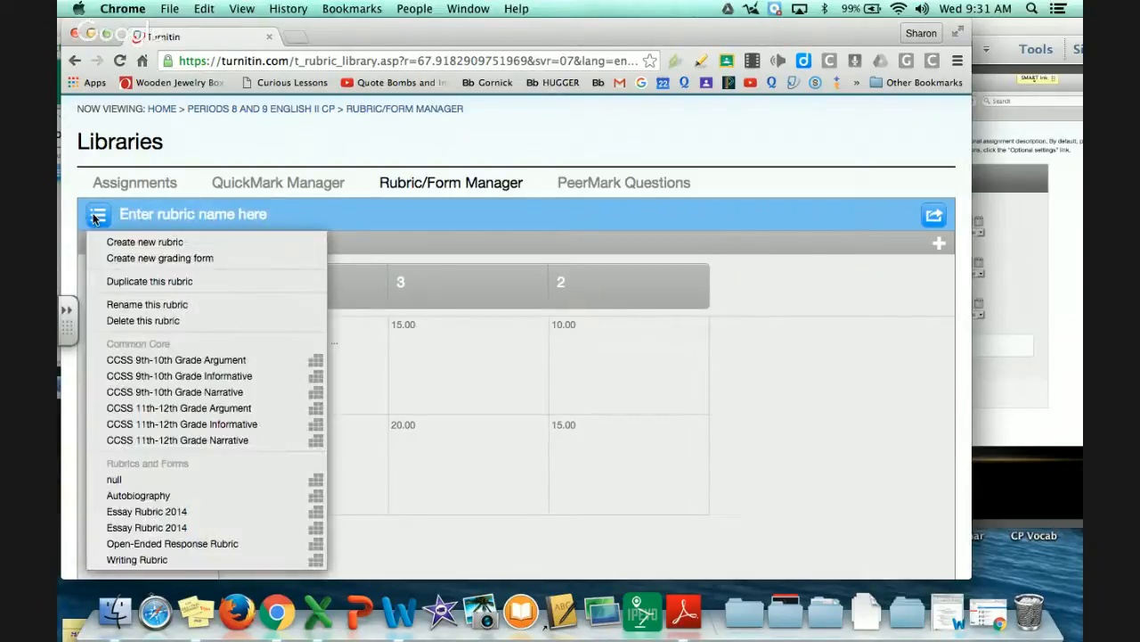
left_click(128, 545)
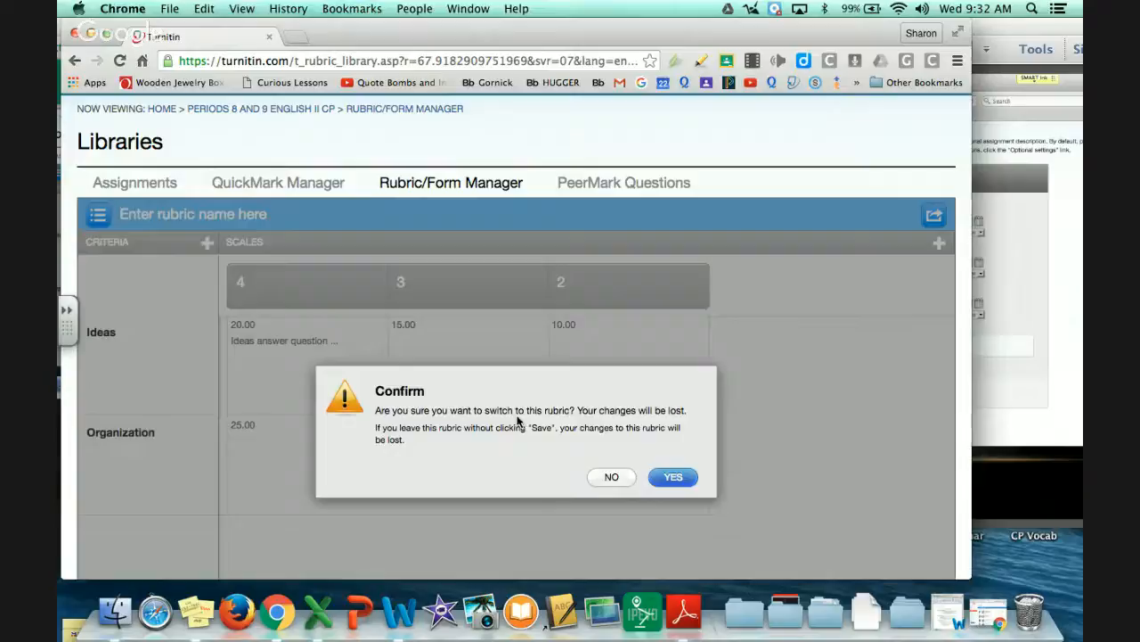
left_click(662, 475)
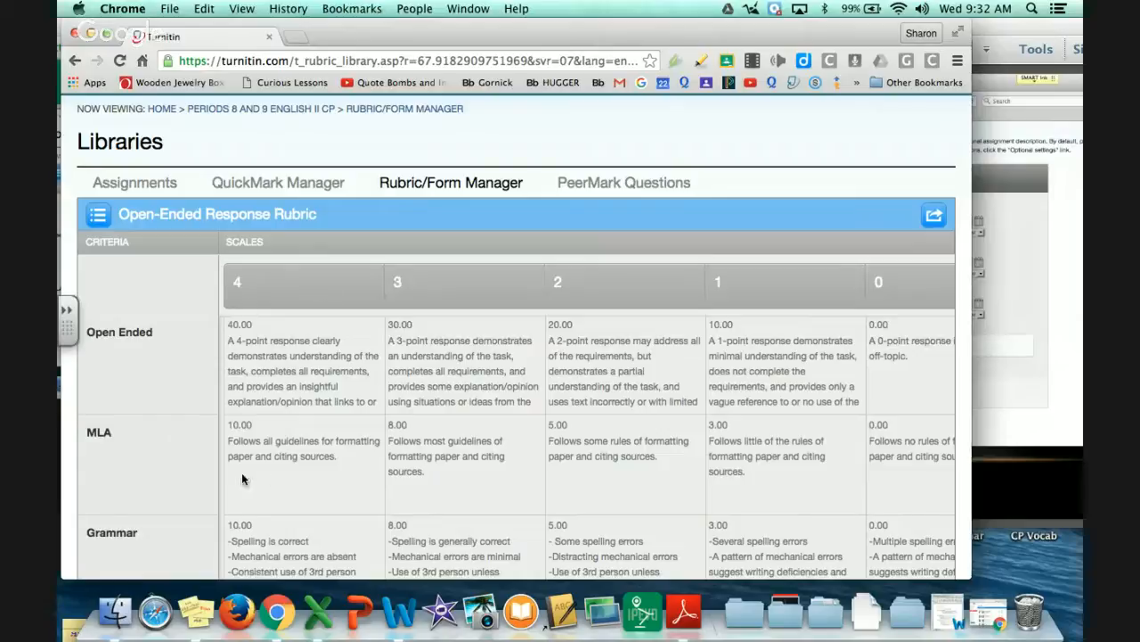
scroll(242, 477, "right", 1)
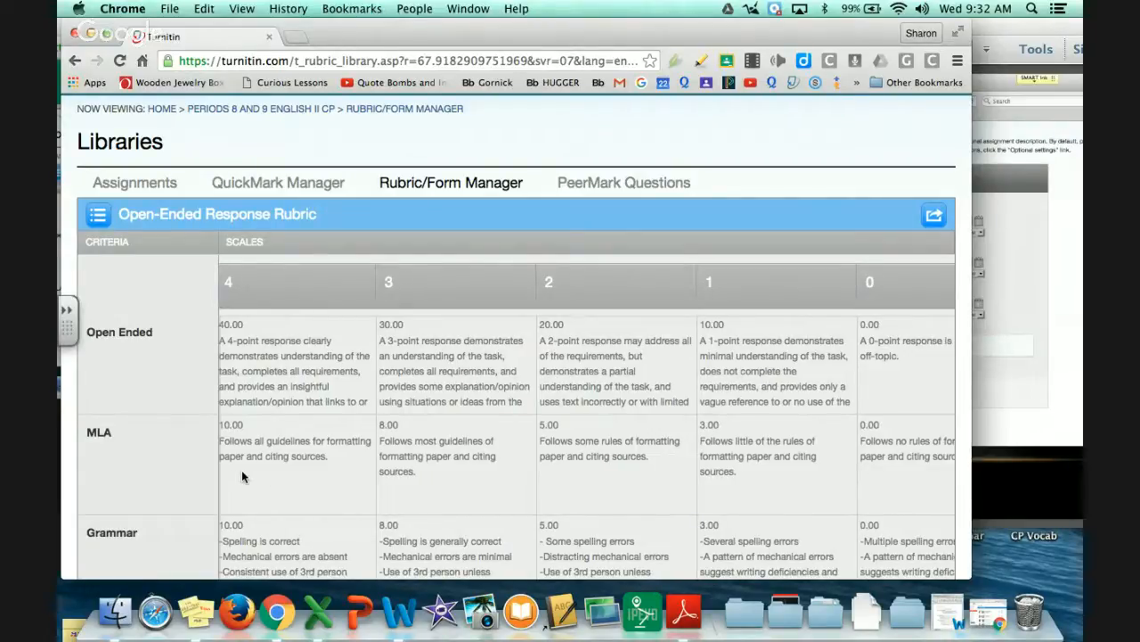
scroll(242, 477, "down", 4)
scroll(947, 288, "left", 1)
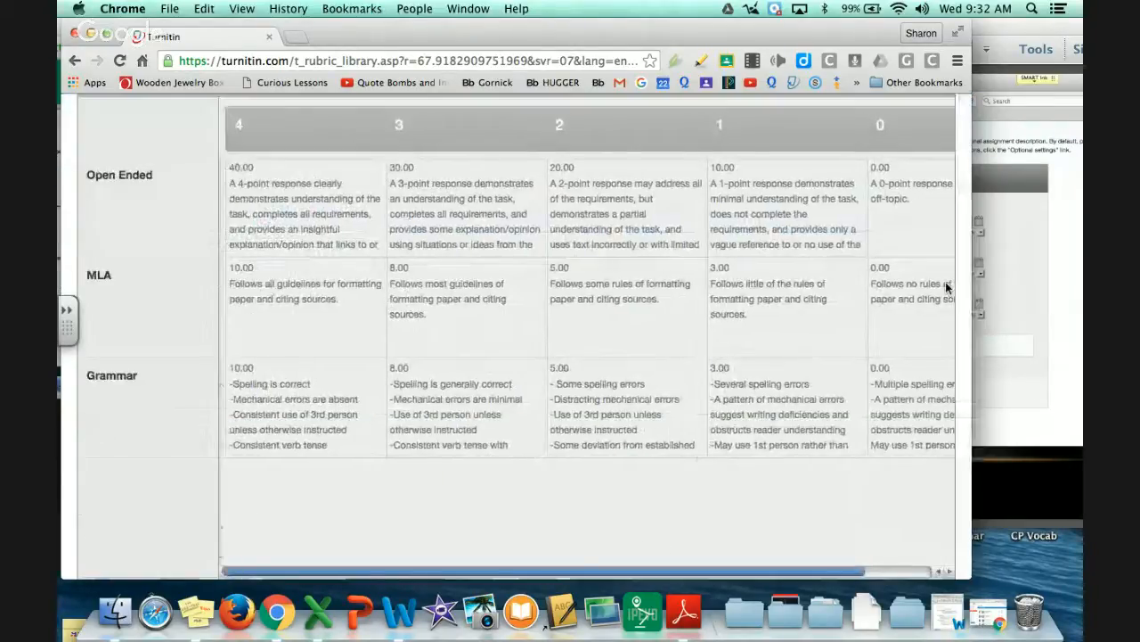
scroll(957, 291, "up", 5)
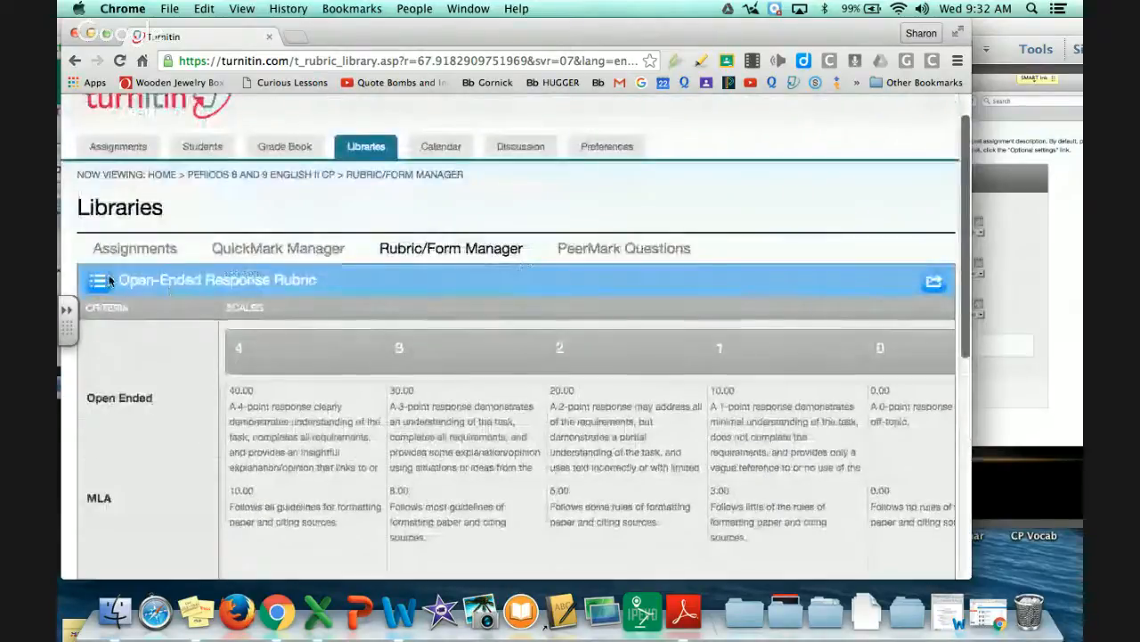
Open the Autobiography rubric and read through its criteria and scale descriptions down to the Writing row
left_click(107, 281)
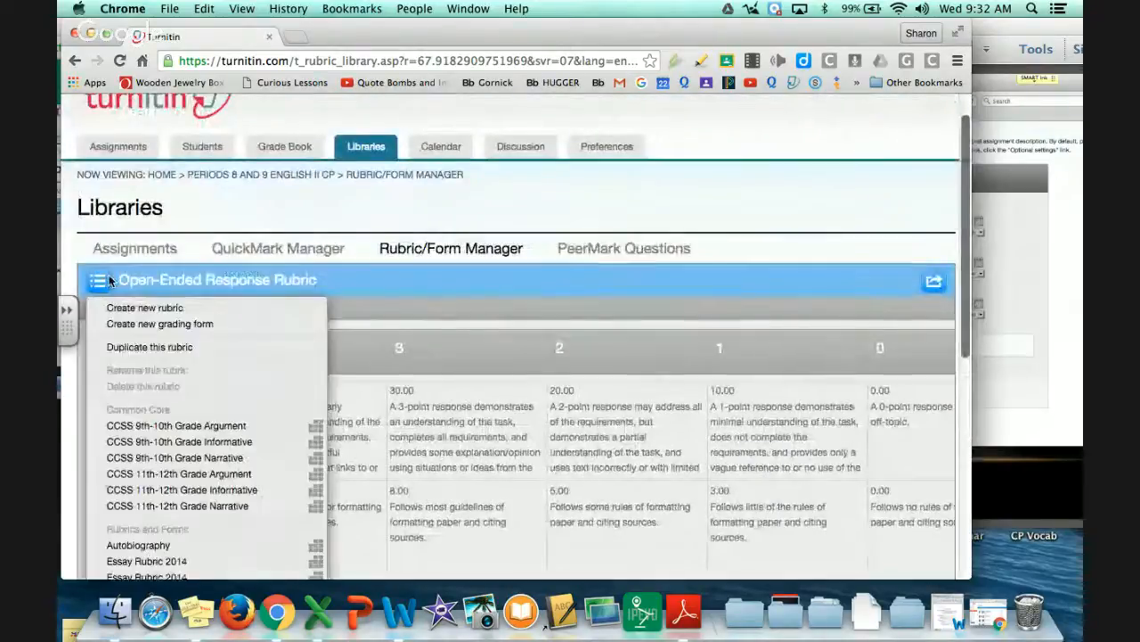
left_click(161, 547)
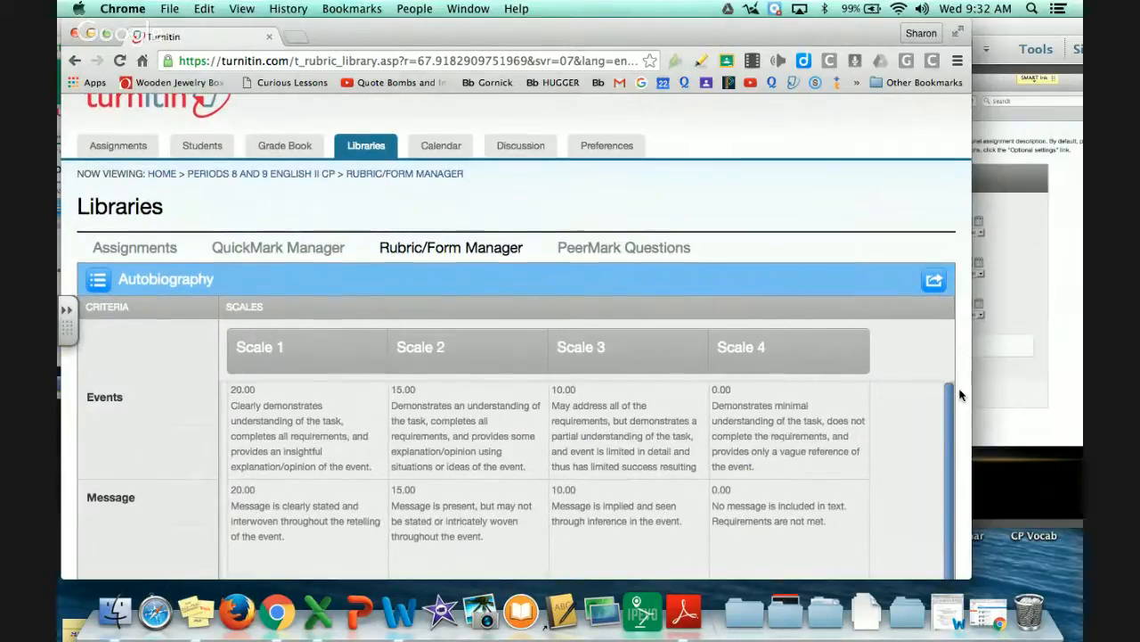
scroll(960, 394, "down", 5)
scroll(961, 395, "down", 2)
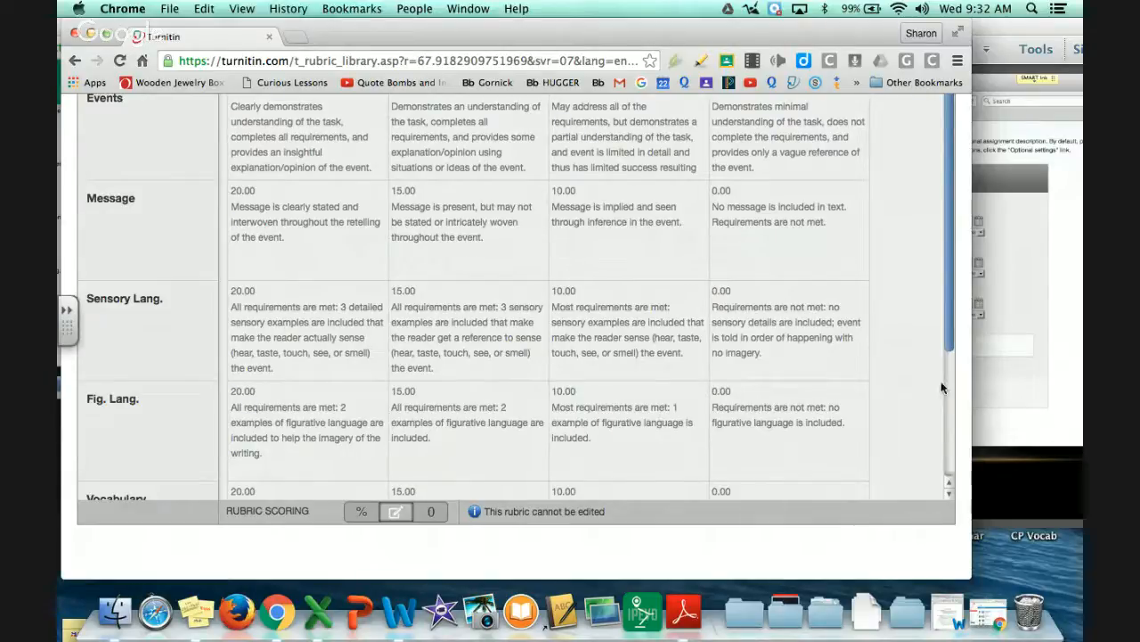
scroll(960, 370, "down", 3)
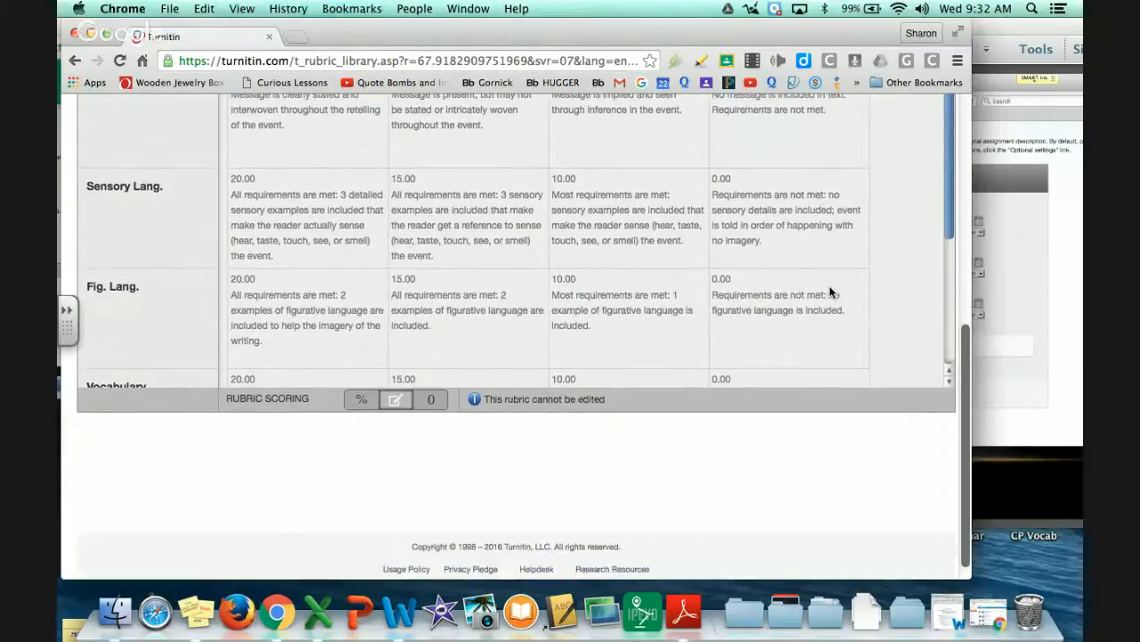
scroll(829, 292, "down", 5)
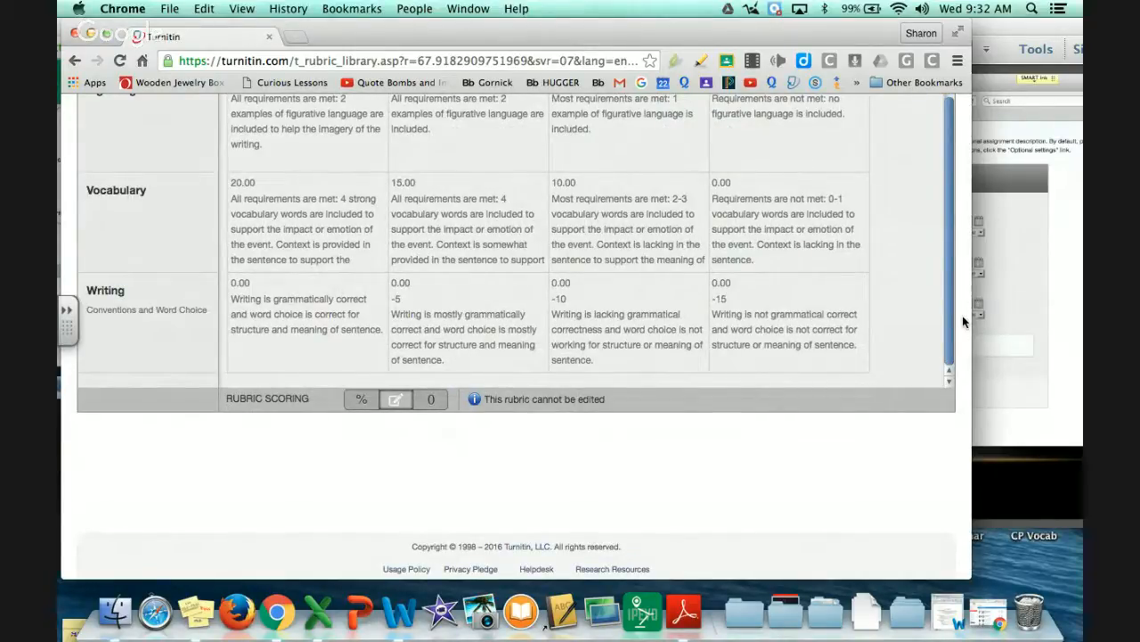
scroll(962, 316, "up", 5)
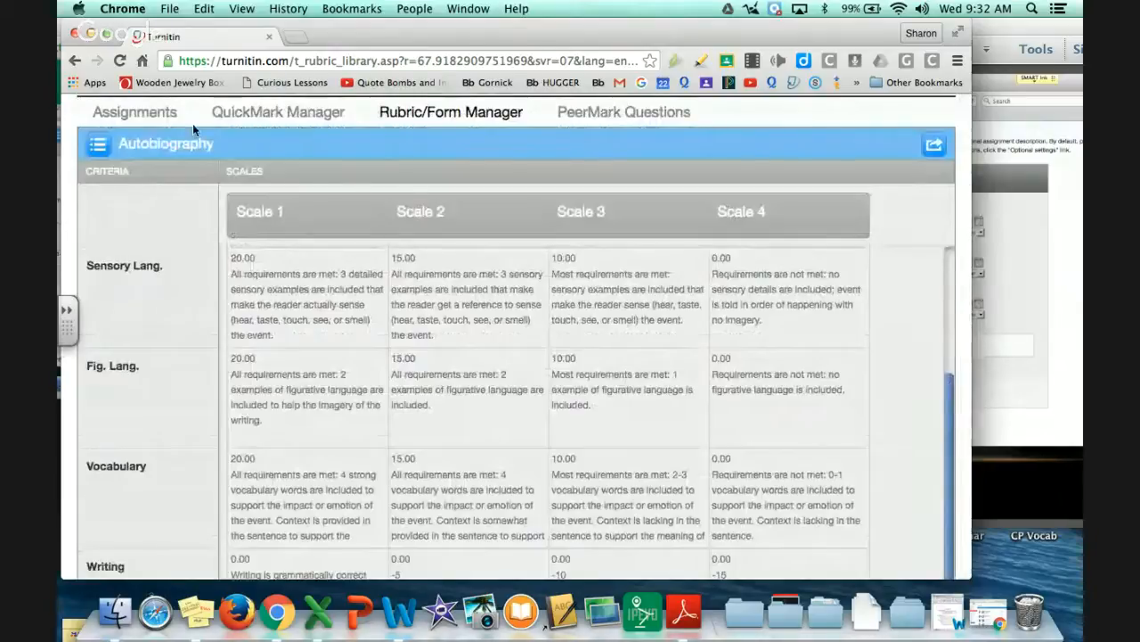
scroll(414, 149, "up", 1)
scroll(415, 149, "up", 1)
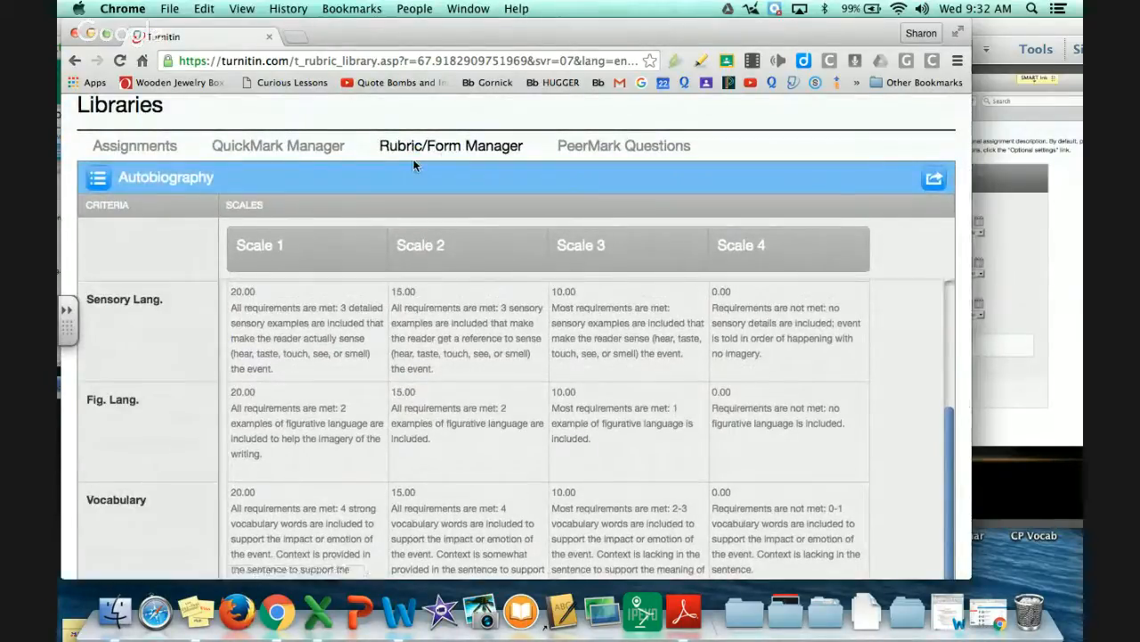
Switch to Turnitin.pdf in Adobe Reader, enlarge its window, and review the assignment settings and rubric pages through page 17
left_click(1068, 206)
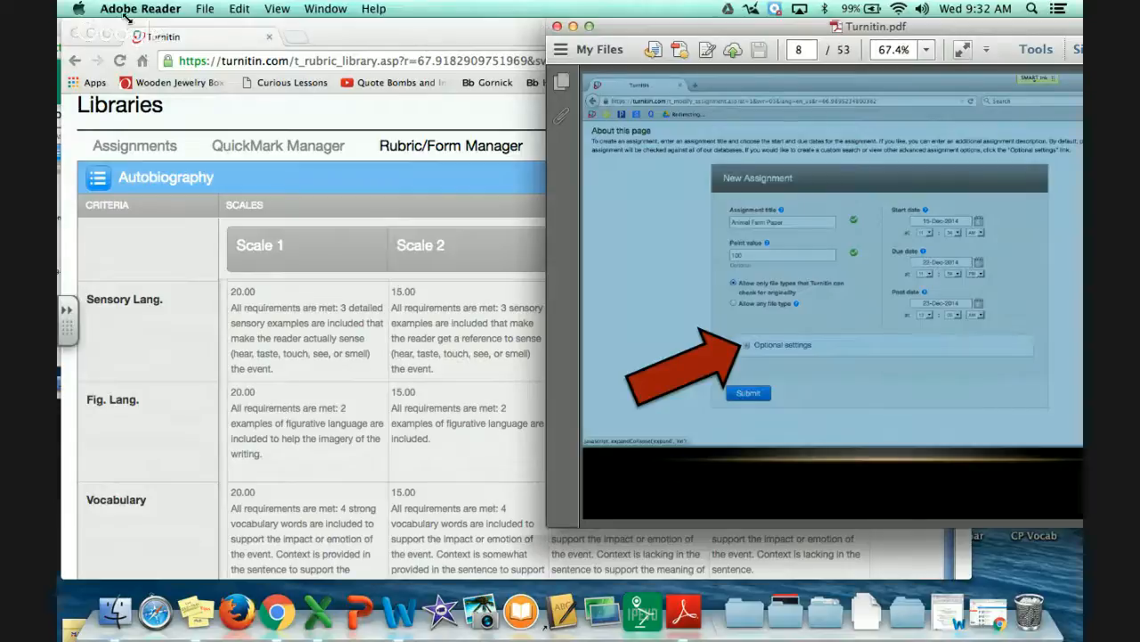
left_click_drag(127, 18, 96, 6)
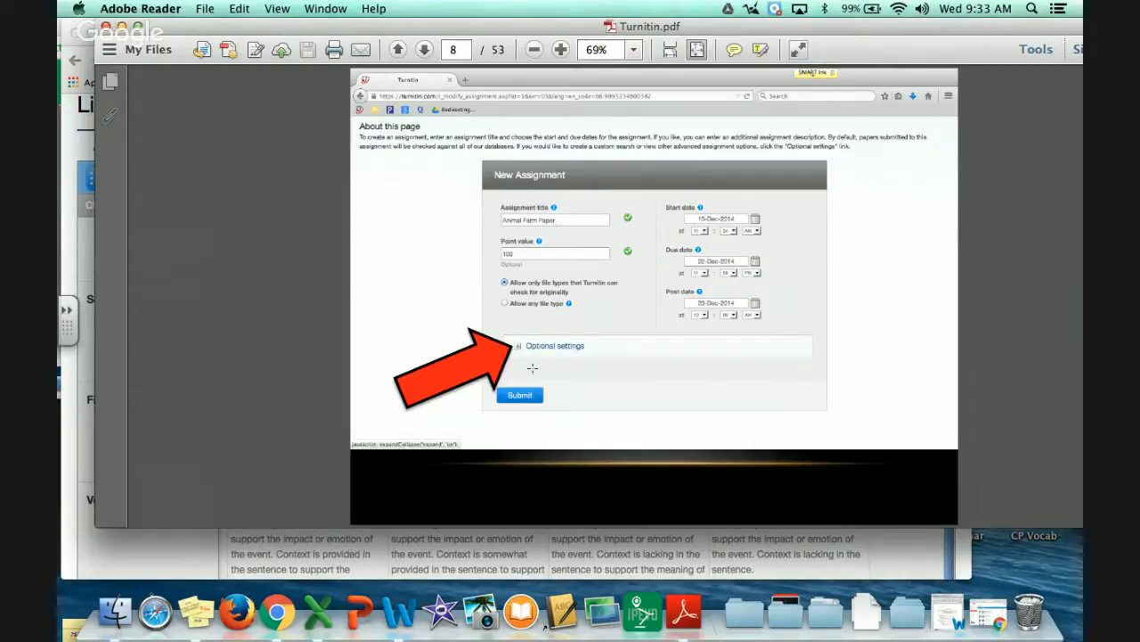
key("Right")
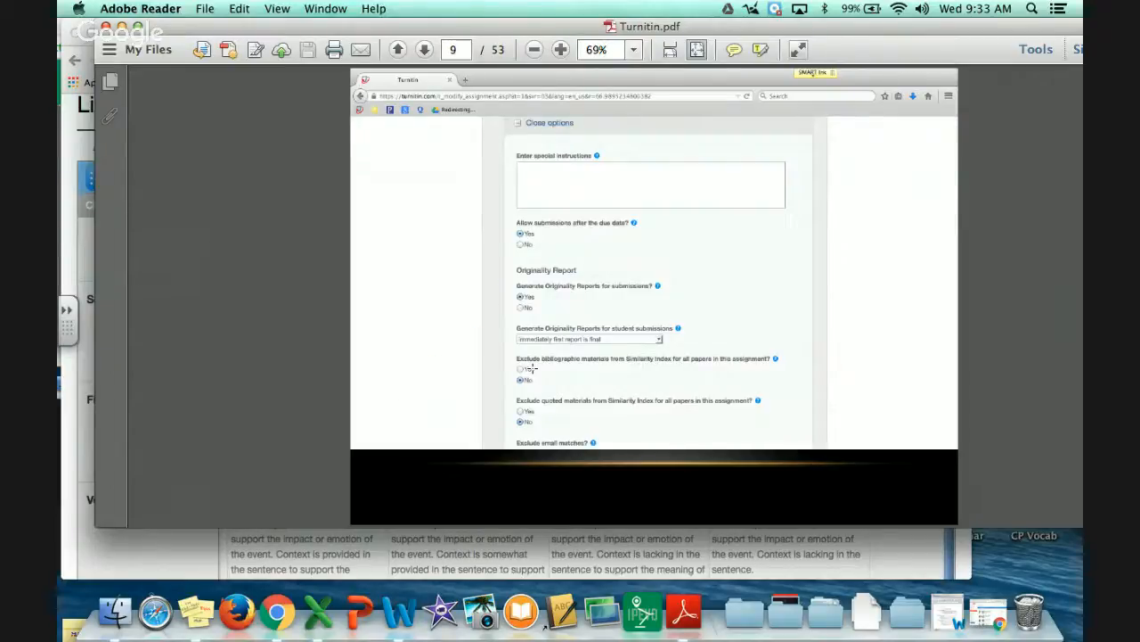
key("Right")
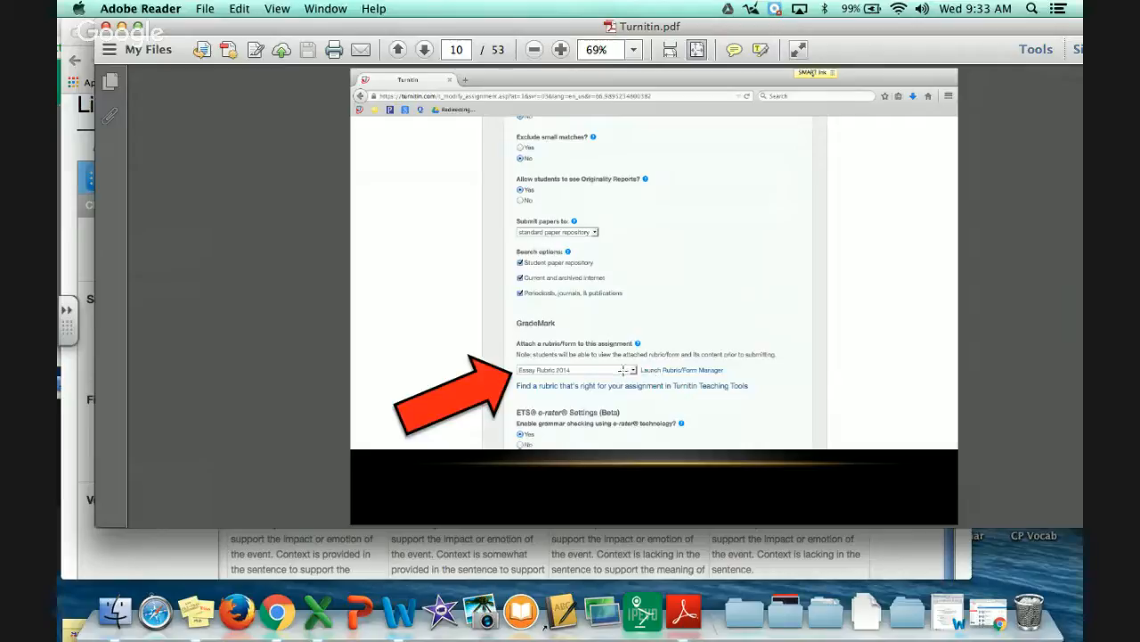
key("Right")
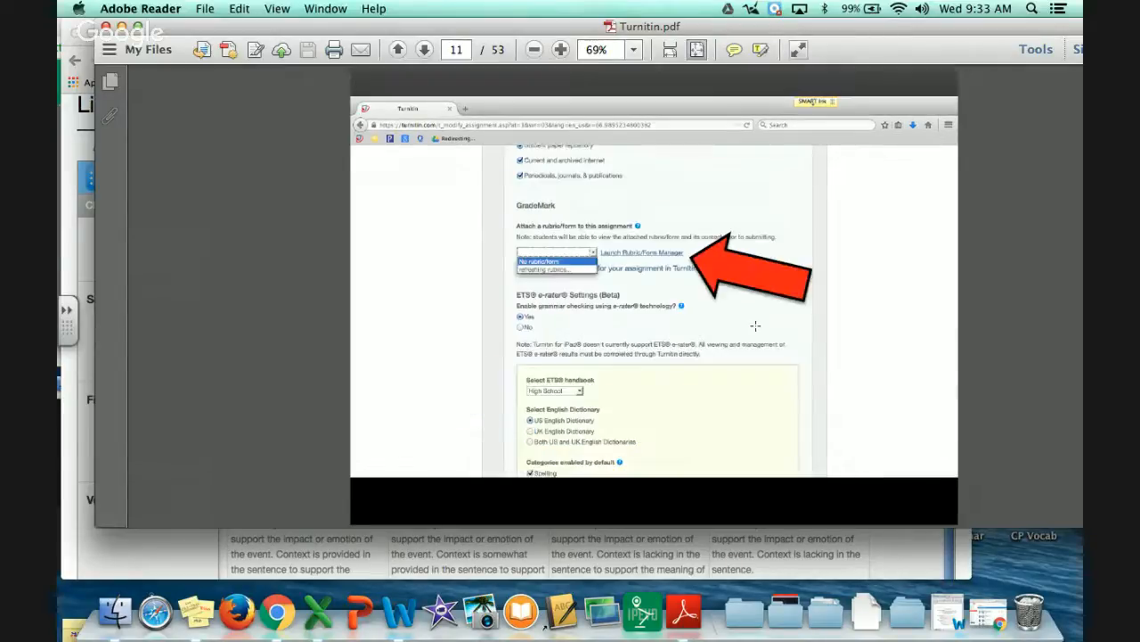
key("Right")
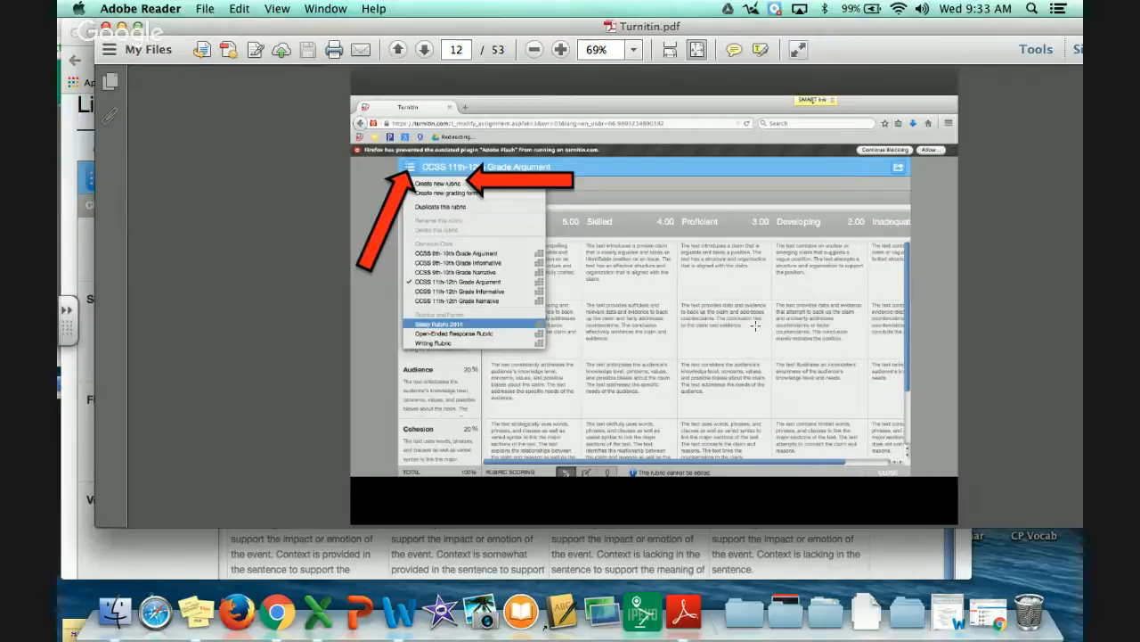
key("Right")
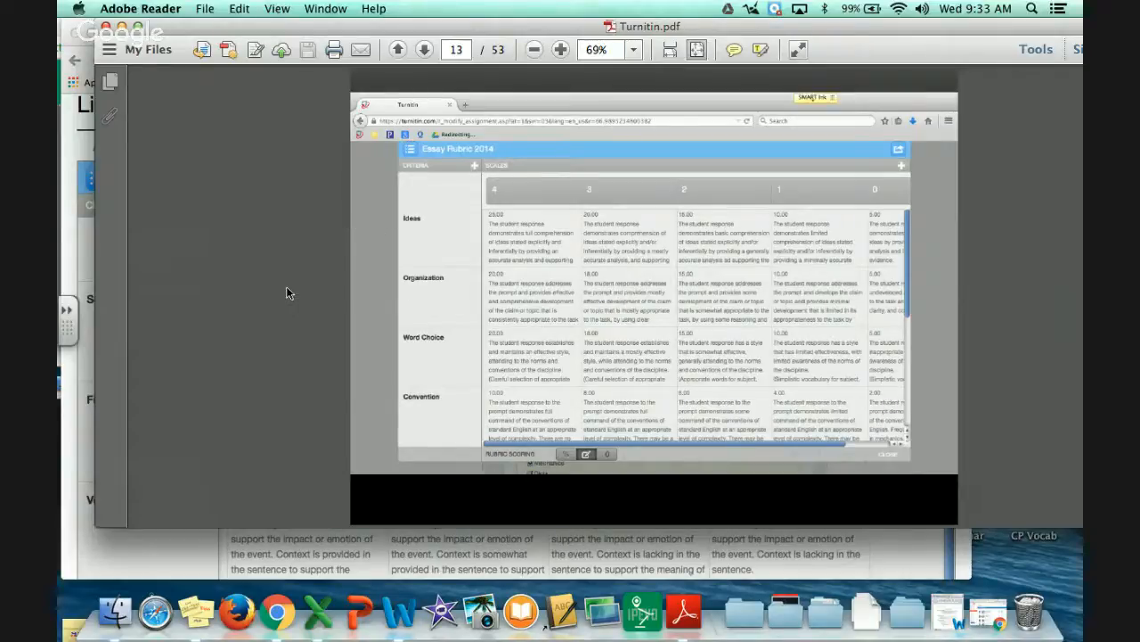
key("Right")
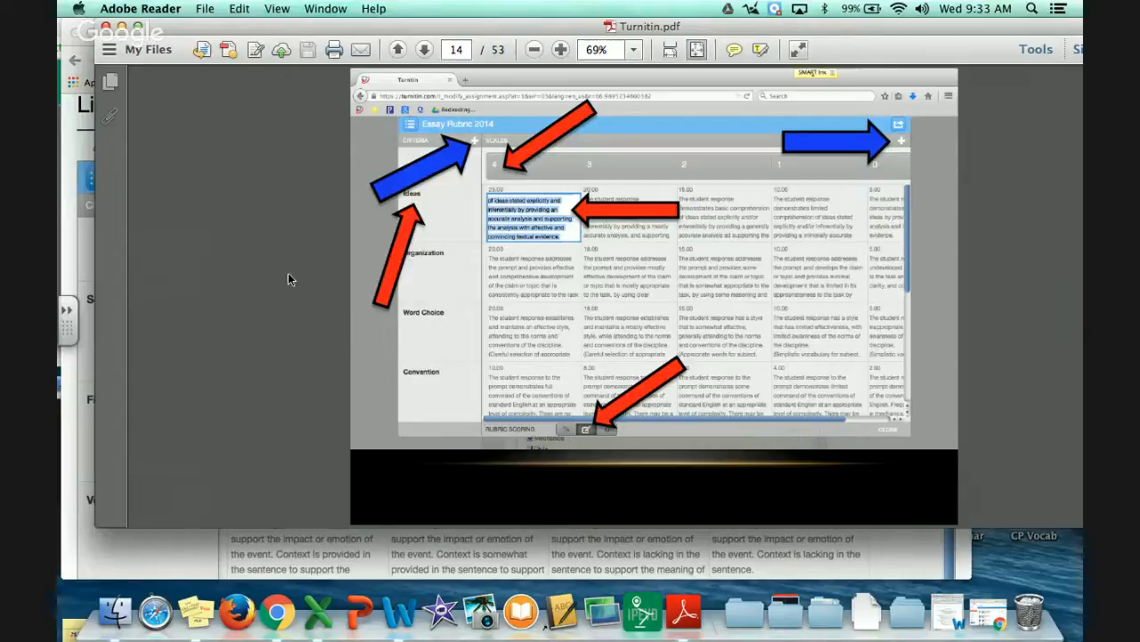
key("Right")
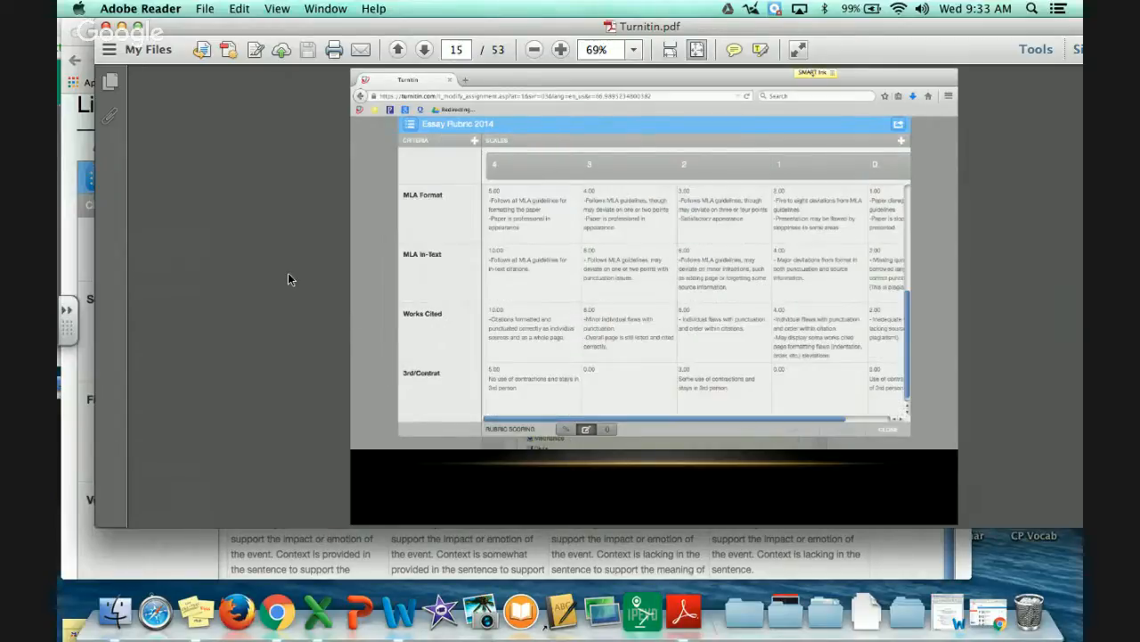
key("Right")
key("Right")
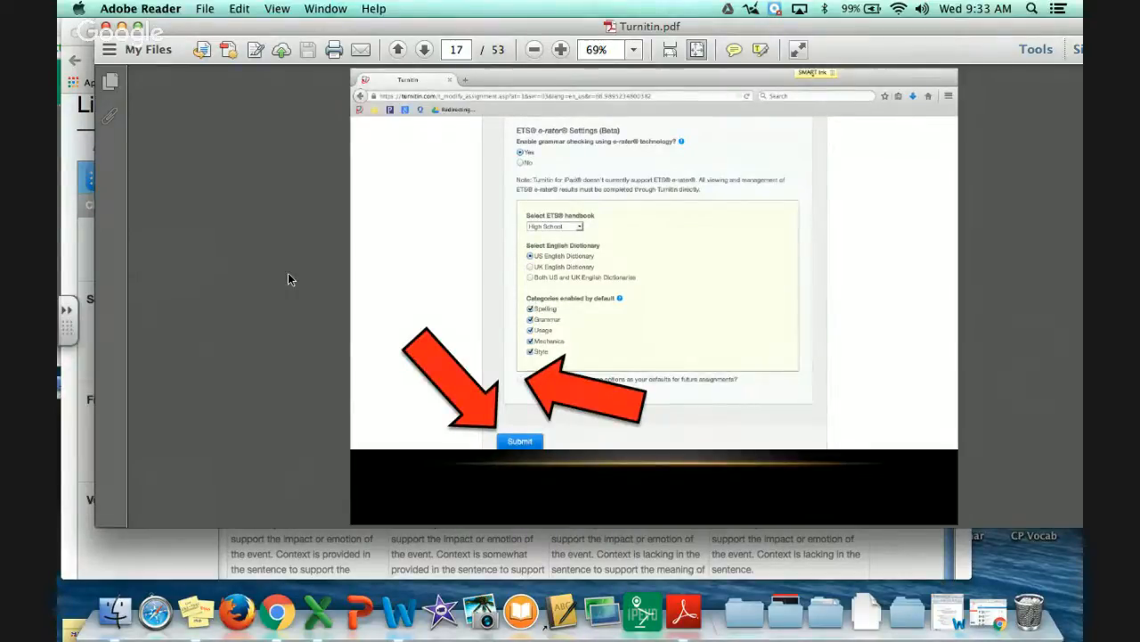
View page 18 of the PDF and switch back to Turnitin in Chrome to look over the Autobiography rubric in the Rubric/Form Manager
key("Right")
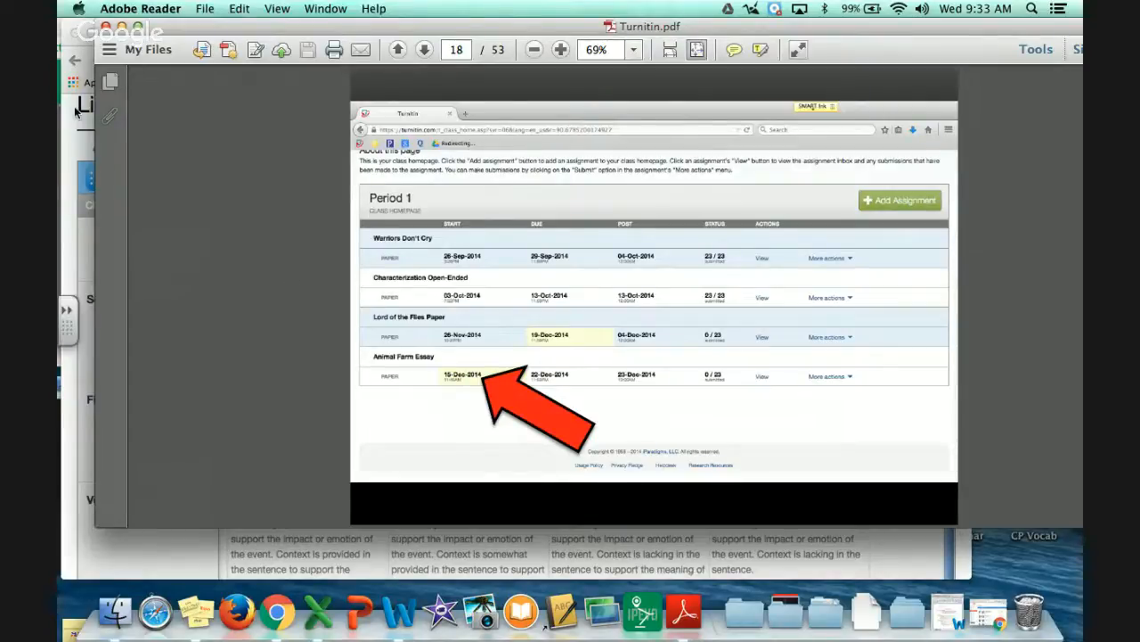
left_click(67, 144)
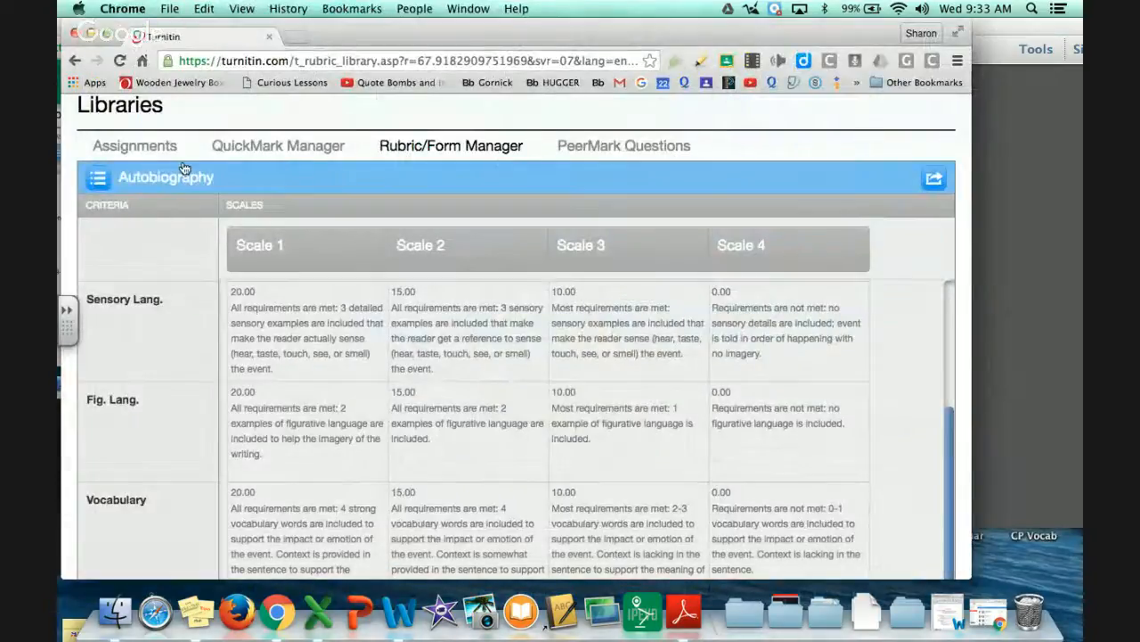
scroll(768, 183, "down", 1)
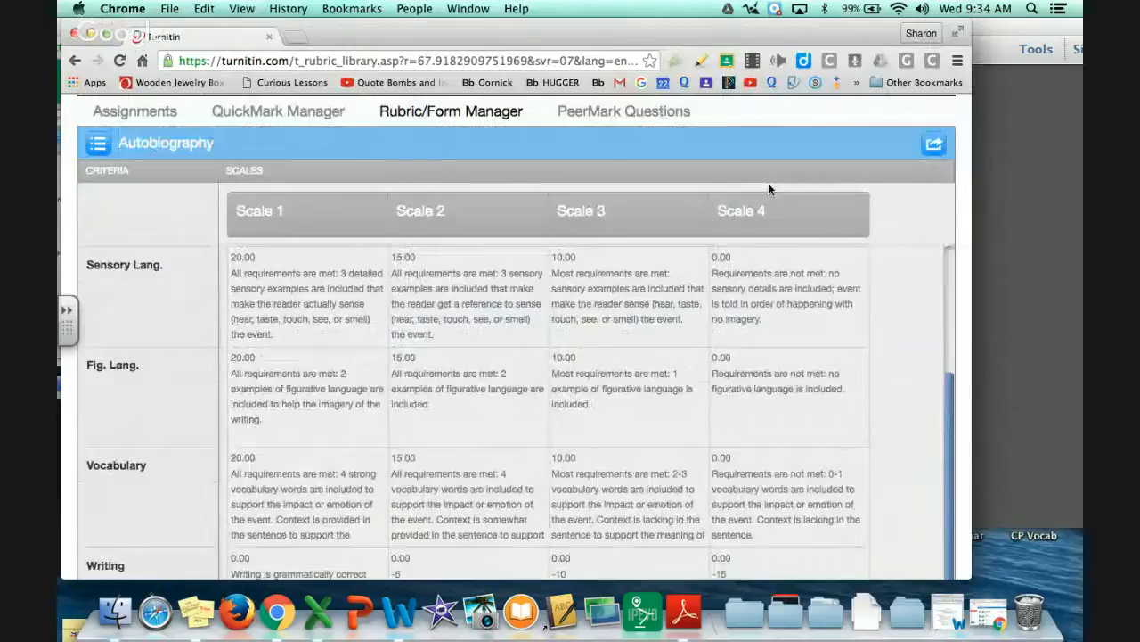
scroll(769, 182, "up", 2)
scroll(767, 184, "up", 1)
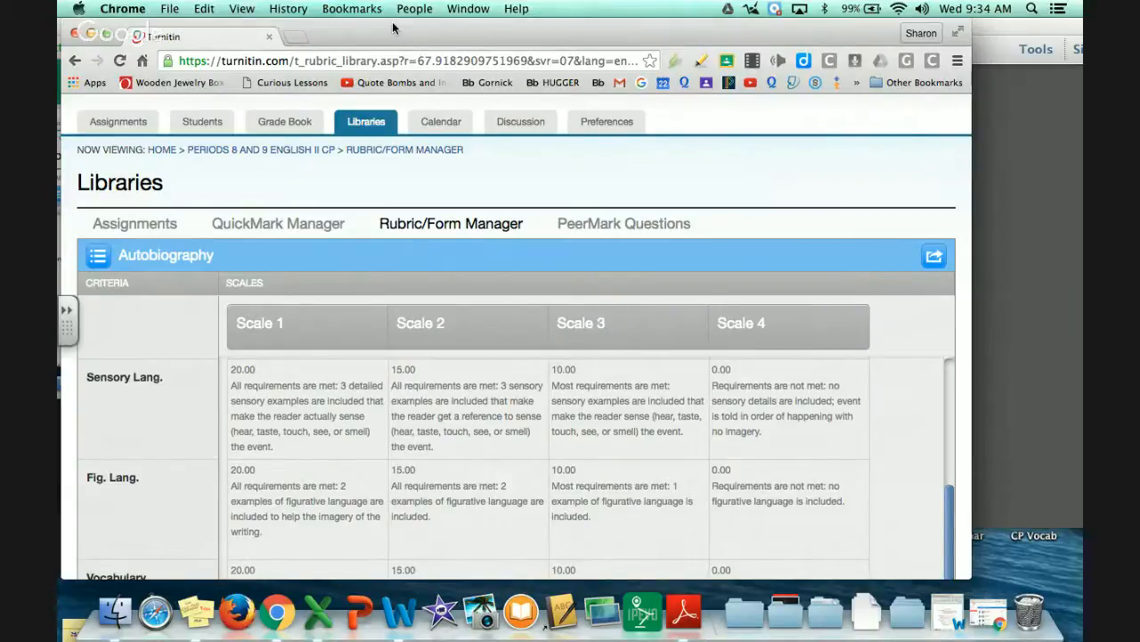
Move the Turnitin window aside, switch to the Google Hangouts window behind it and stop the live broadcast
left_click_drag(393, 29, 623, 29)
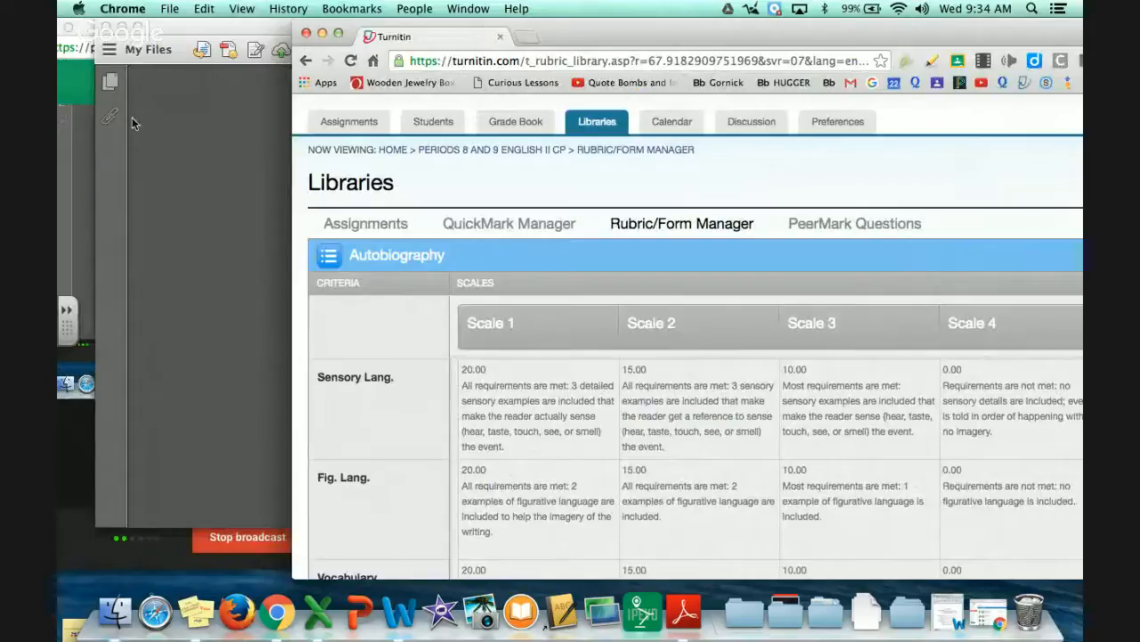
left_click(57, 97)
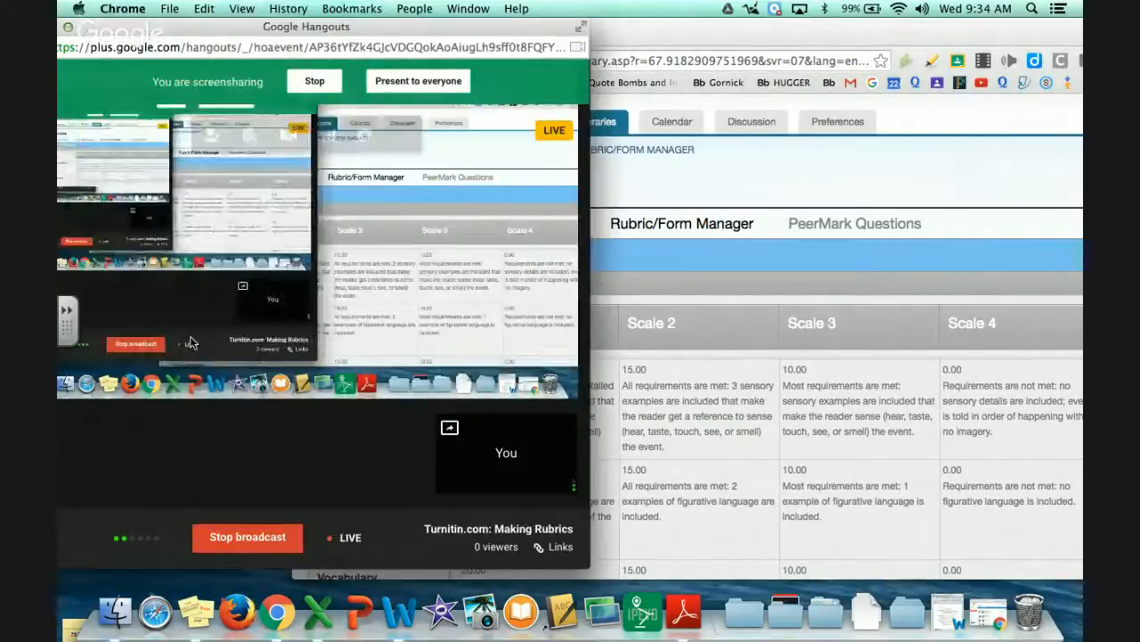
left_click(238, 536)
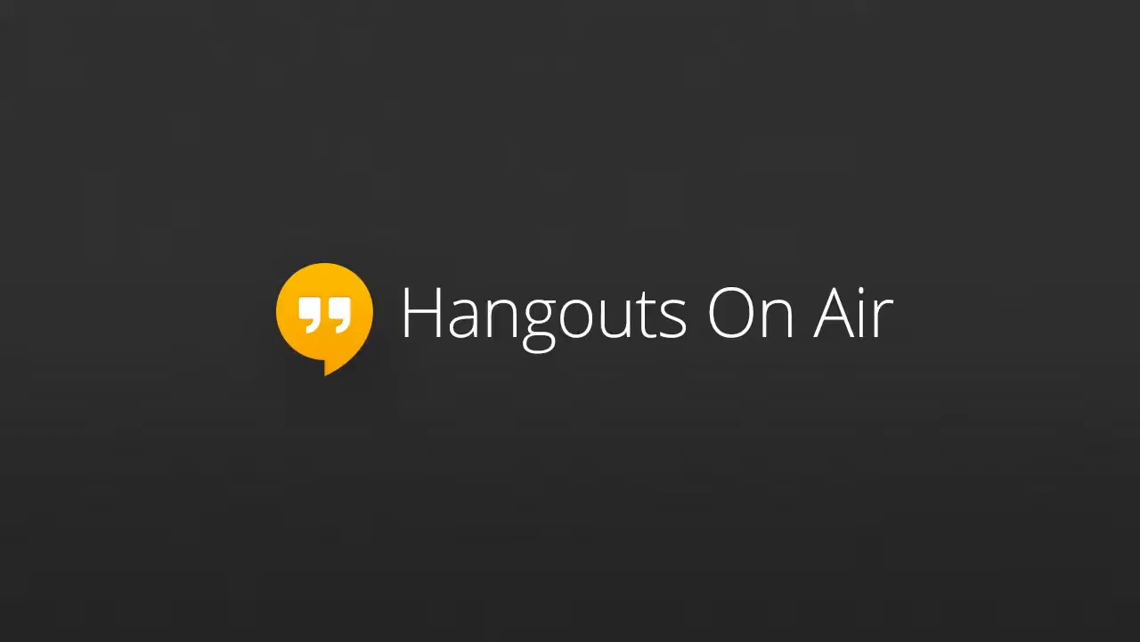